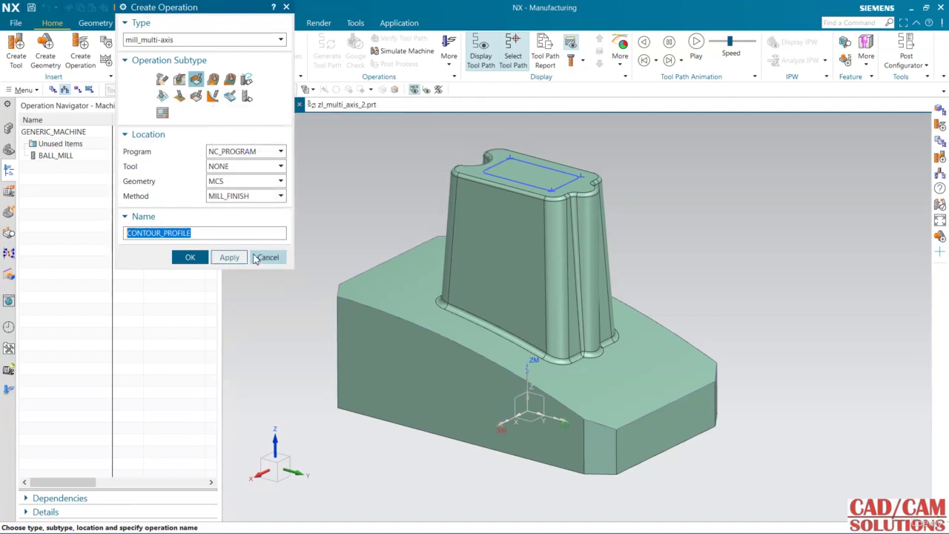
Cancel the pending operation creation and set the WORKPIECE blank geometry to a 0.5 offset from the part.
click(78, 92)
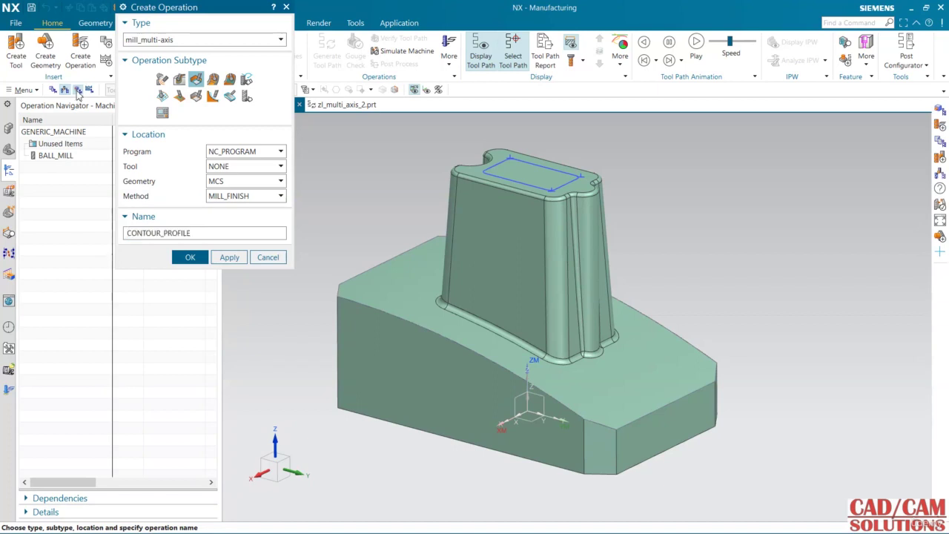
click(267, 257)
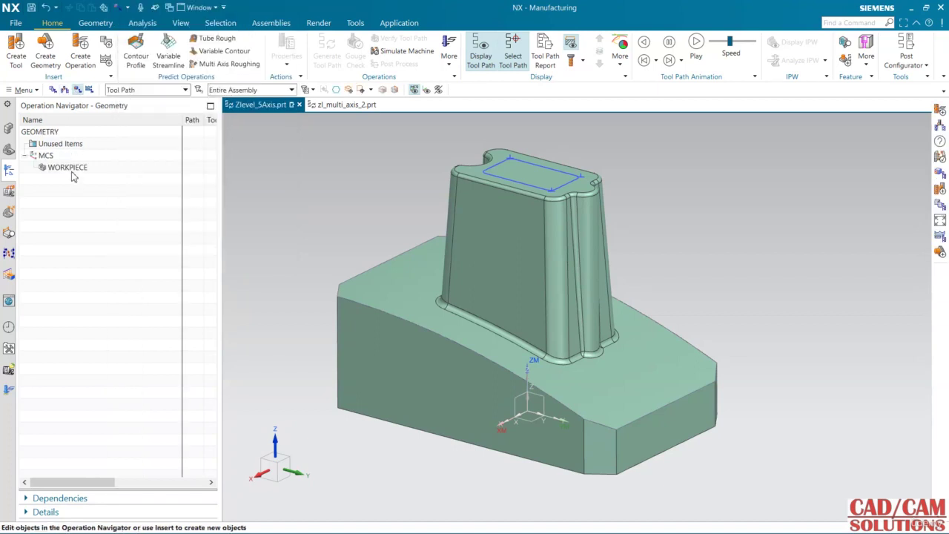
double_click(72, 174)
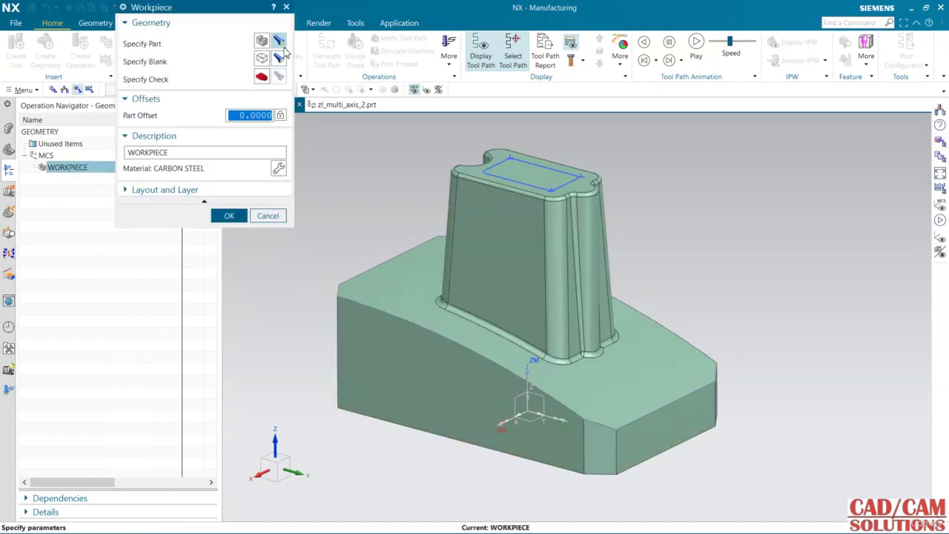
click(282, 44)
click(267, 215)
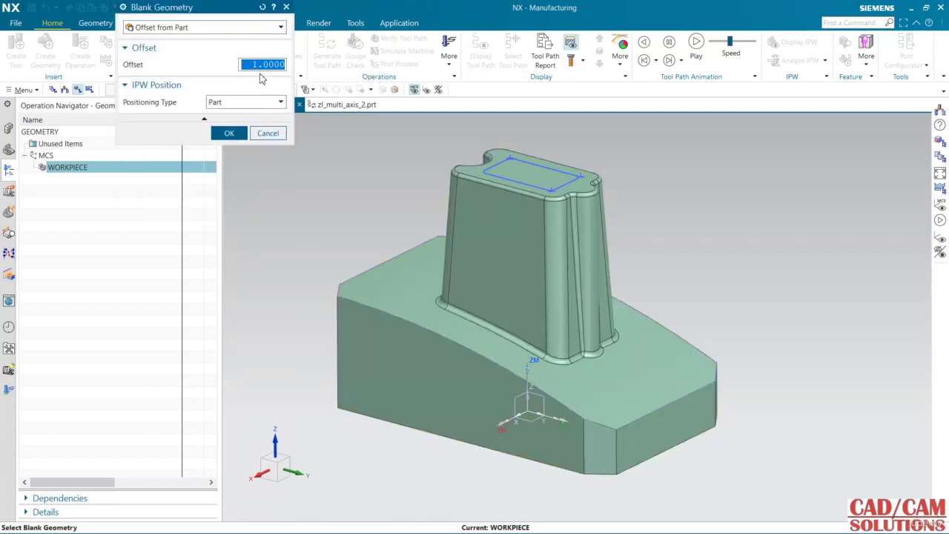
text(0.5)
key(Return)
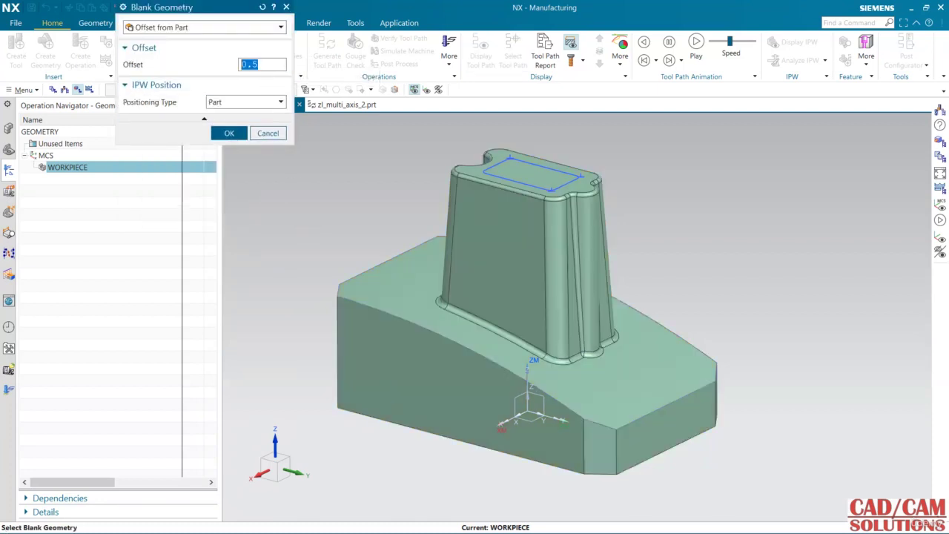
click(230, 133)
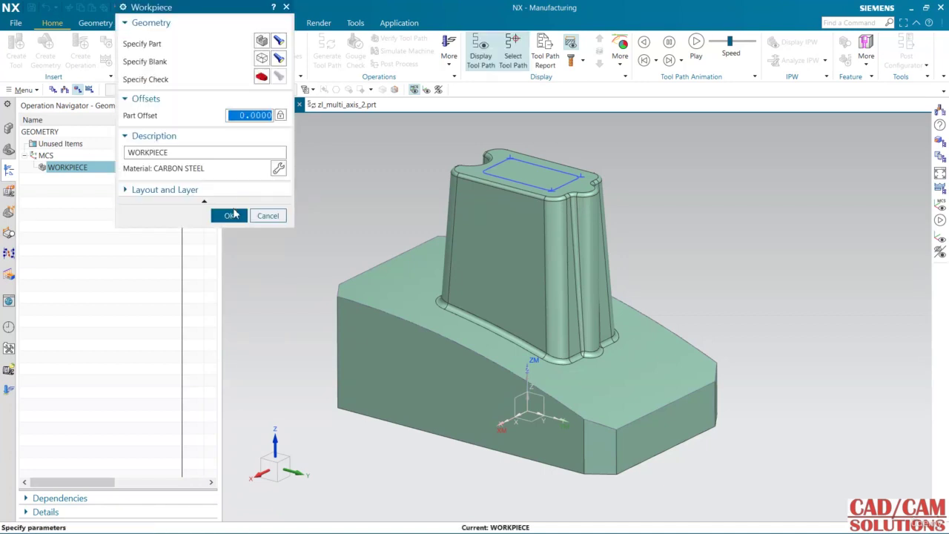
click(232, 215)
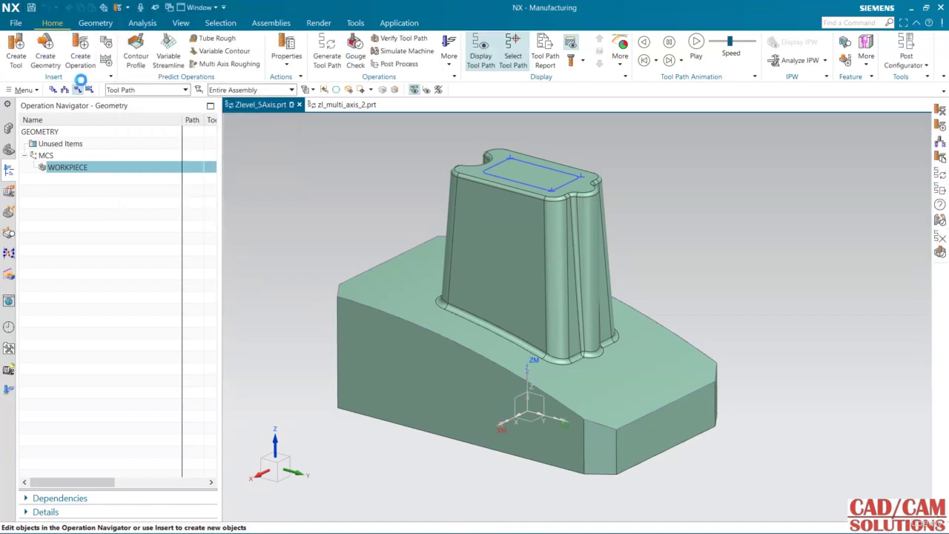
Create a mill_multi-axis ZLEVEL_5AXIS operation under PROGRAM with the BALL_MILL tool, WORKPIECE geometry and MILL_FINISH method.
click(80, 60)
click(213, 95)
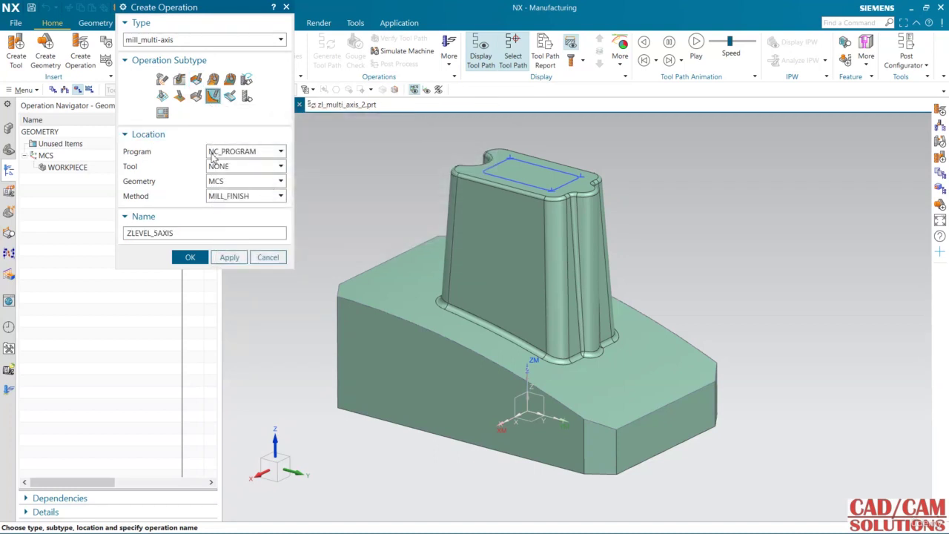
click(53, 89)
click(63, 155)
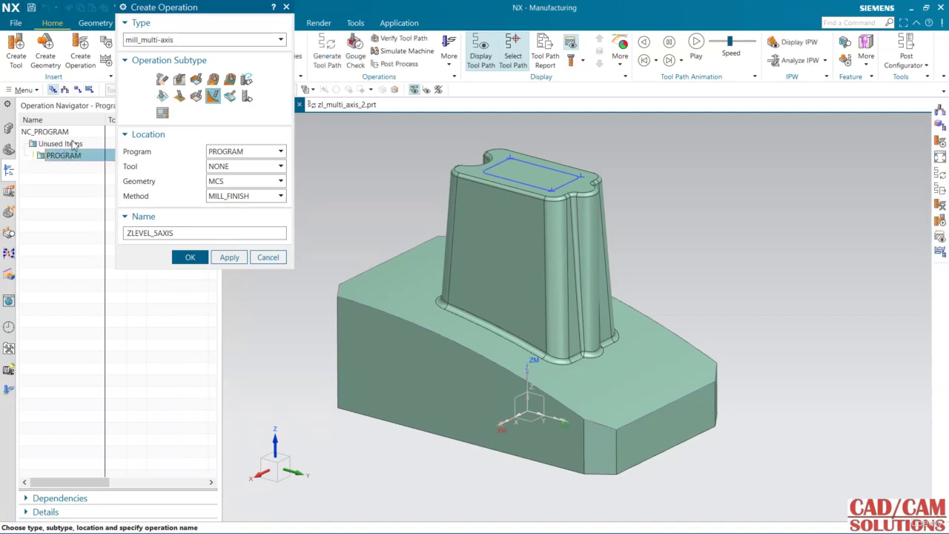
click(64, 90)
click(65, 156)
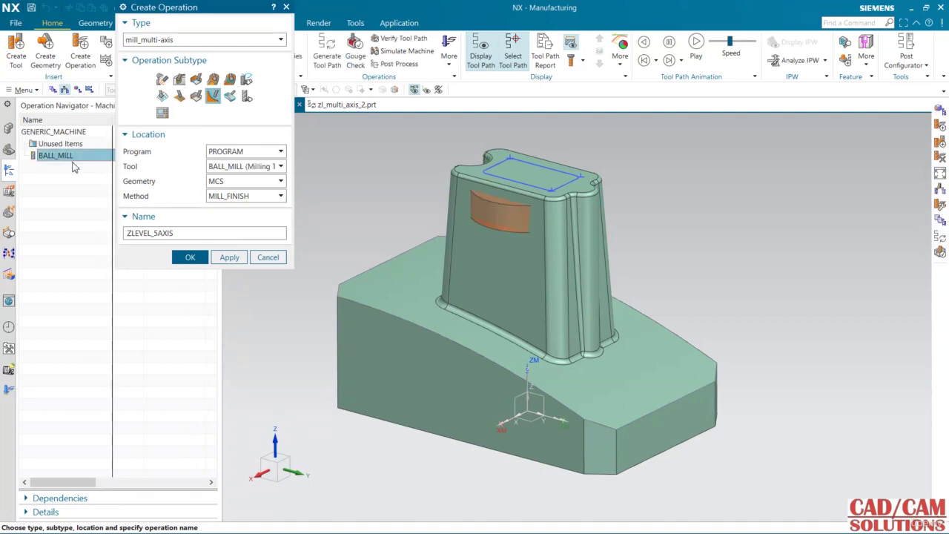
click(77, 90)
click(68, 168)
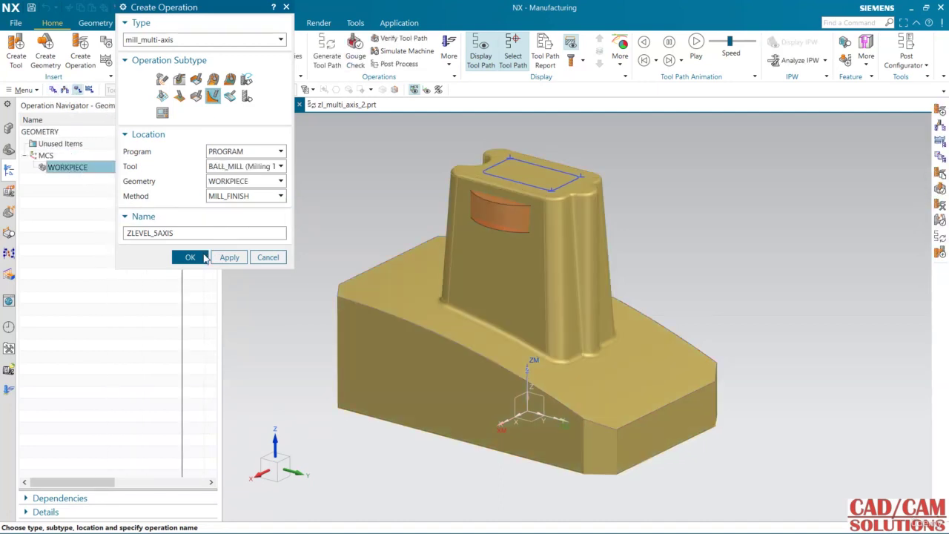
click(190, 257)
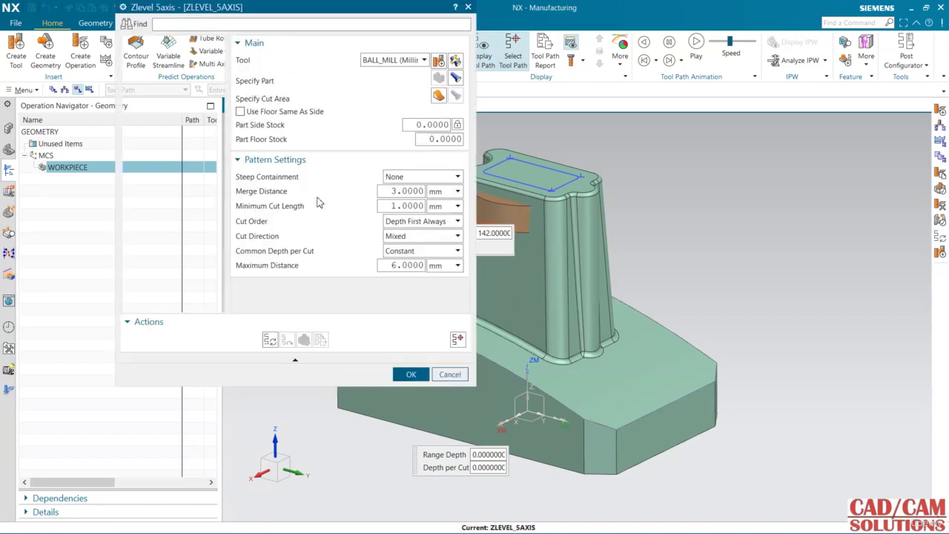
Specify all faces of the raised tapered boss, including its top and base fillets, as the cut area.
drag(289, 11, 218, 59)
shift+middle_drag(454, 270, 565, 290)
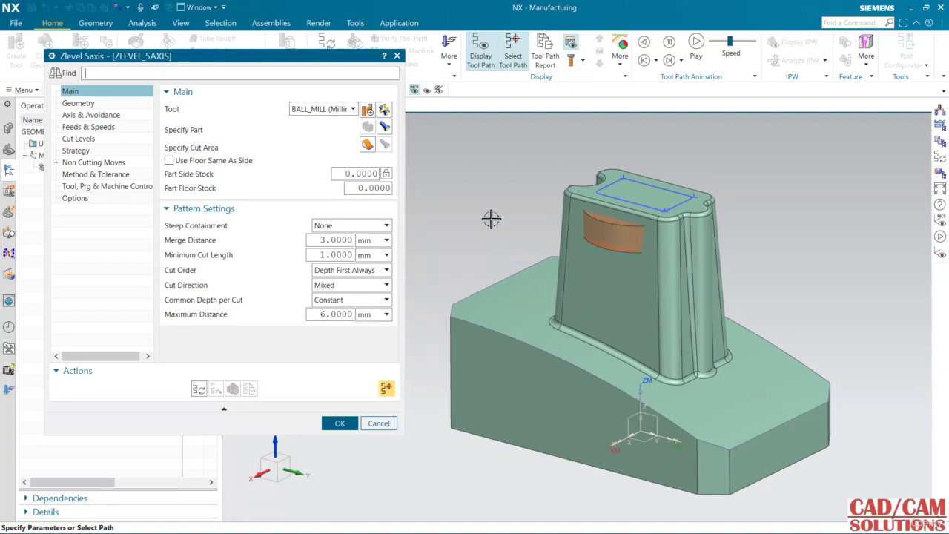
mouse_move(493, 218)
middle_down()
mouse_move(524, 212)
mouse_move(509, 213)
middle_up()
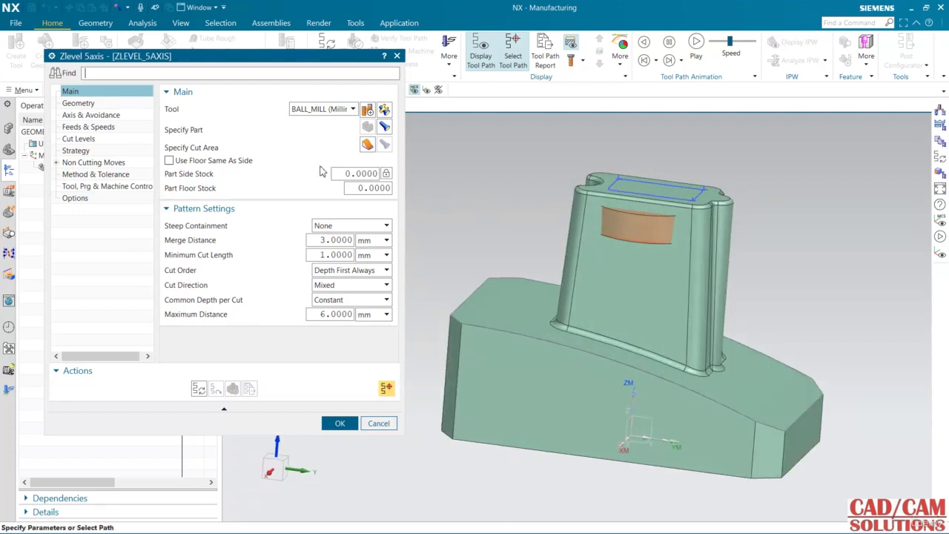
click(367, 144)
key(ctrl+alt+r)
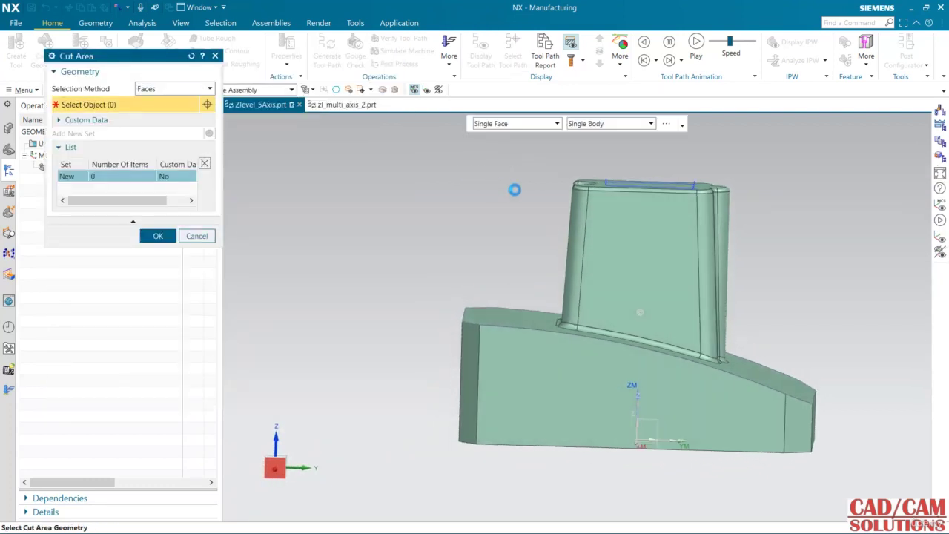
drag(547, 151, 761, 376)
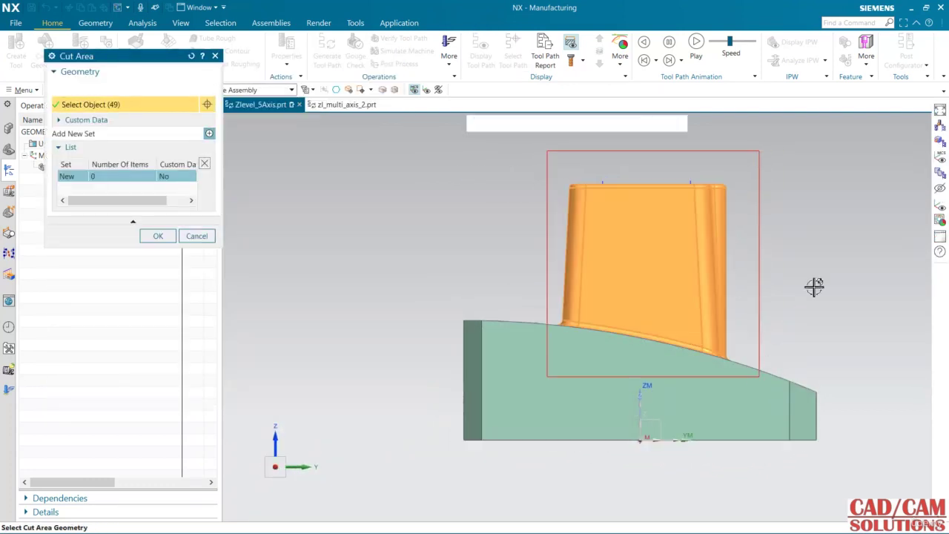
middle_drag(813, 259, 768, 295)
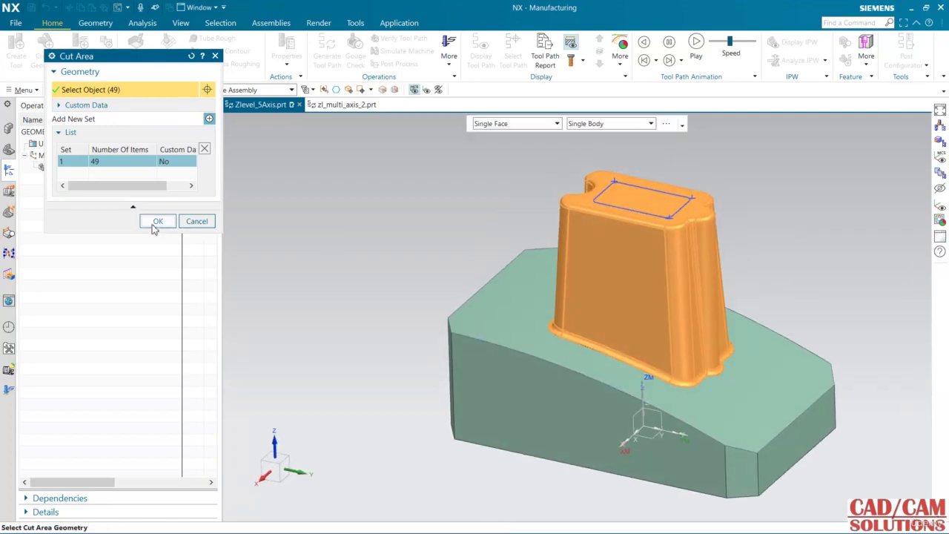
click(156, 221)
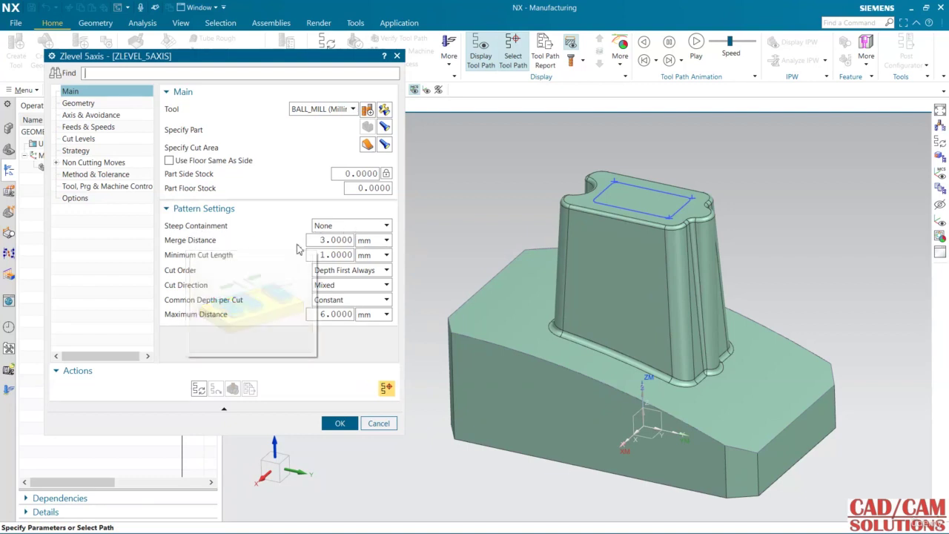
Keep the cut order at Depth First Always and set the maximum distance per cut to 3.0 mm.
mouse_move(213, 257)
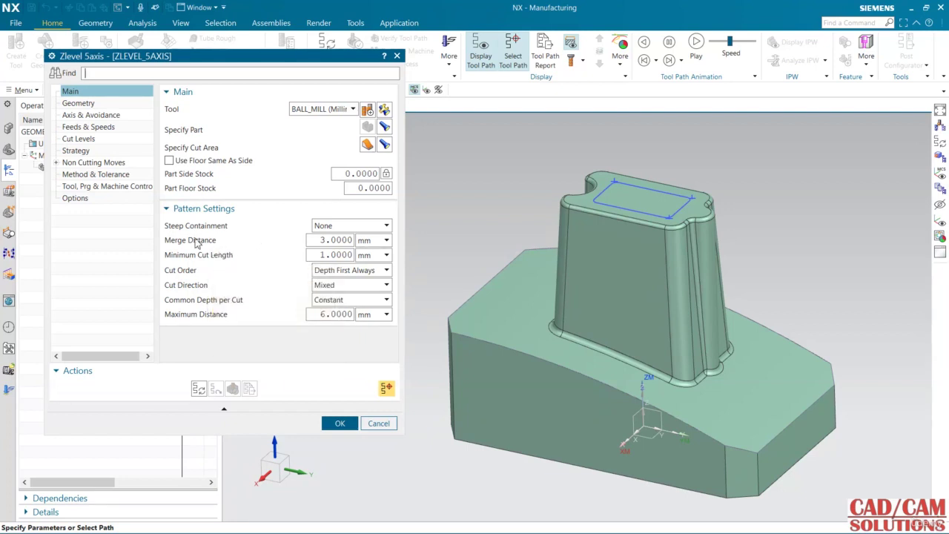
mouse_move(197, 243)
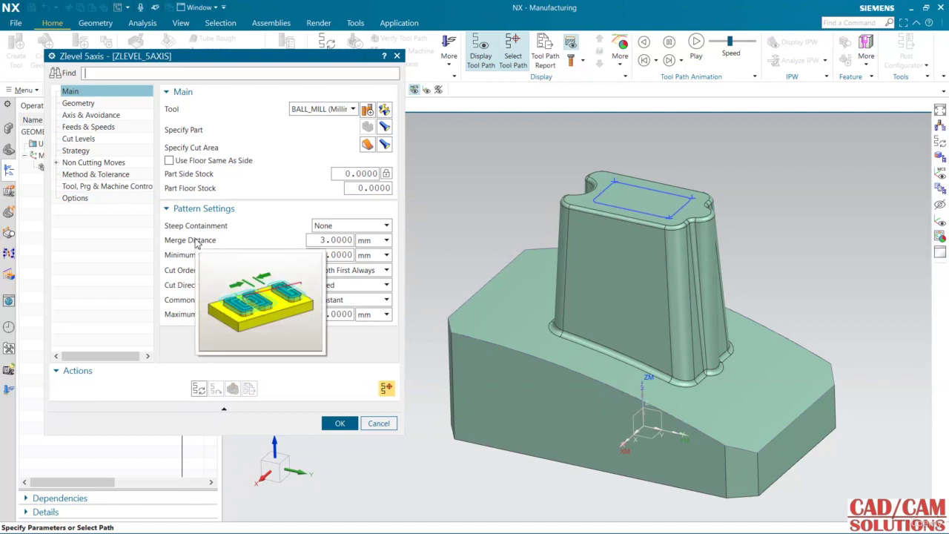
click(345, 271)
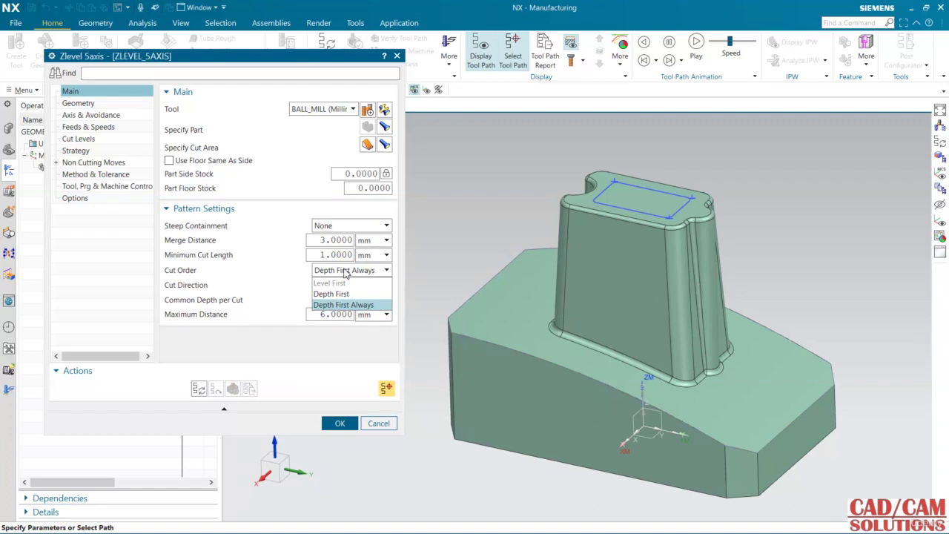
click(344, 271)
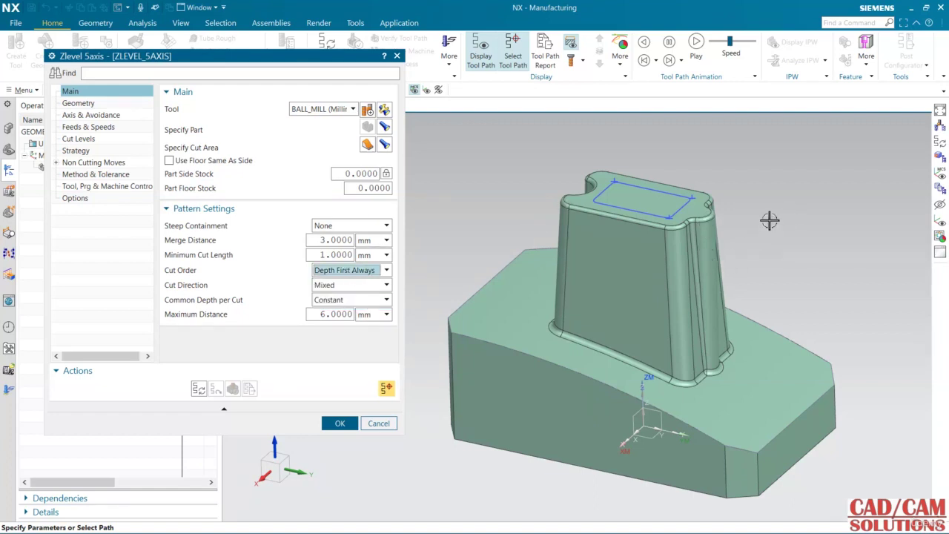
double_click(328, 313)
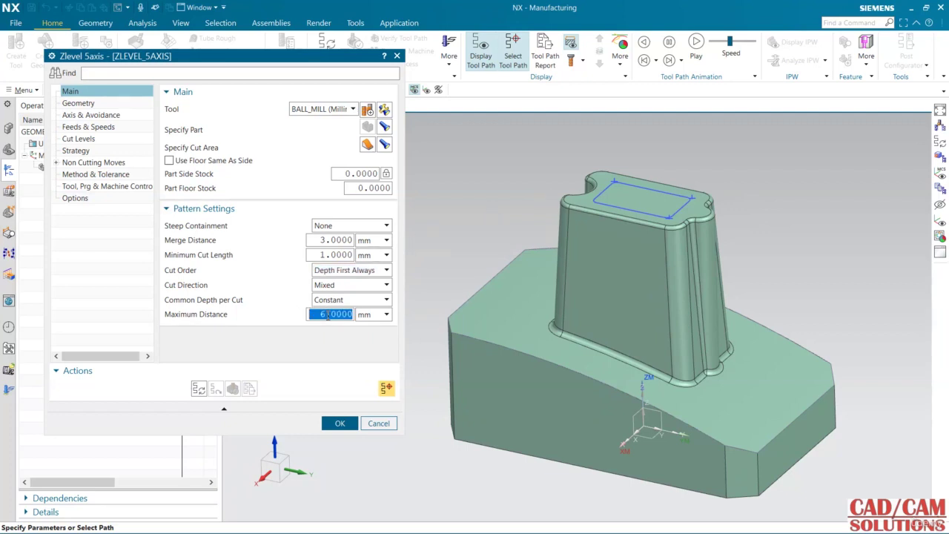
text(3.0)
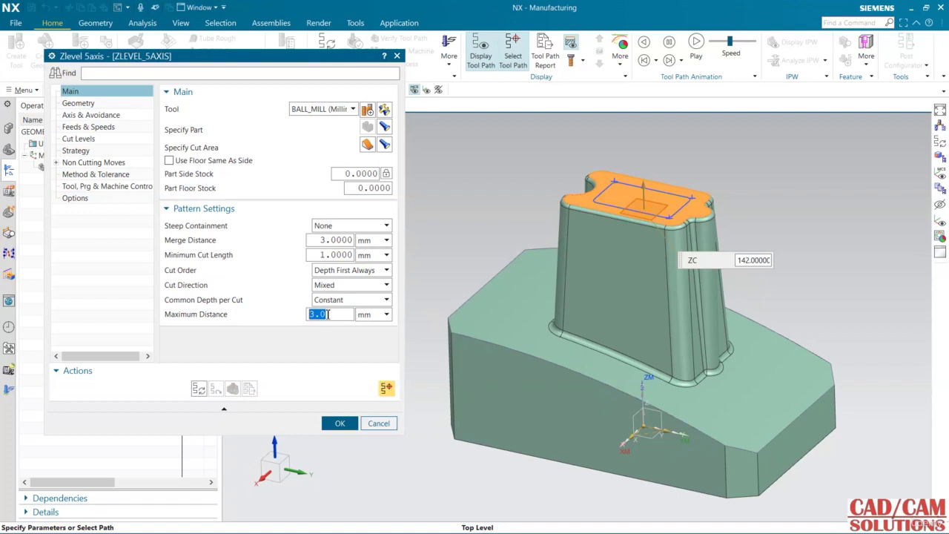
Examine the operation's geometry, tool axis, tool tilt direction and strategy settings.
click(80, 104)
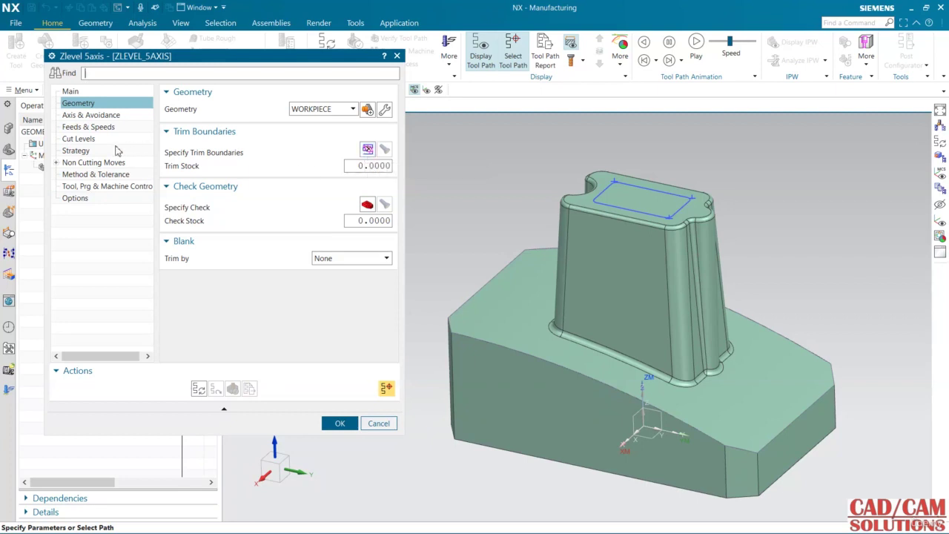
click(82, 115)
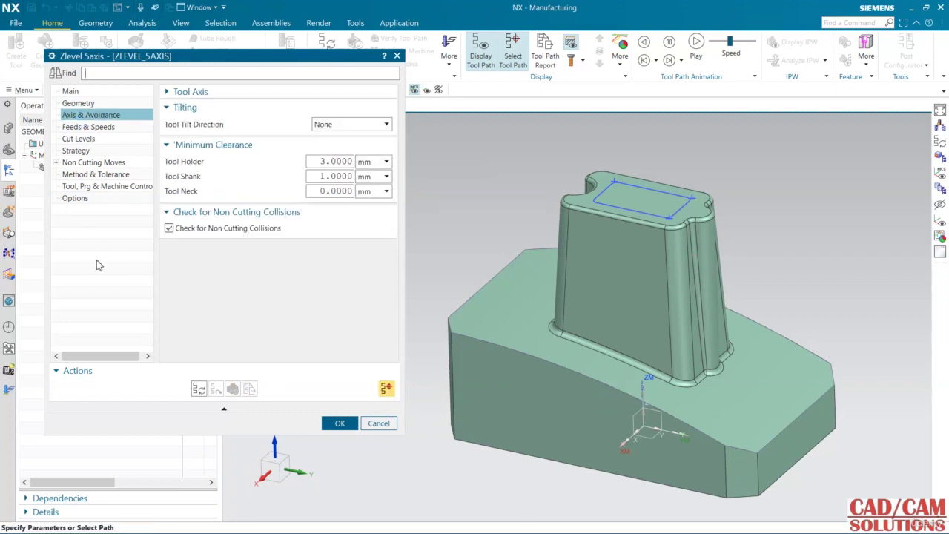
click(345, 126)
click(344, 128)
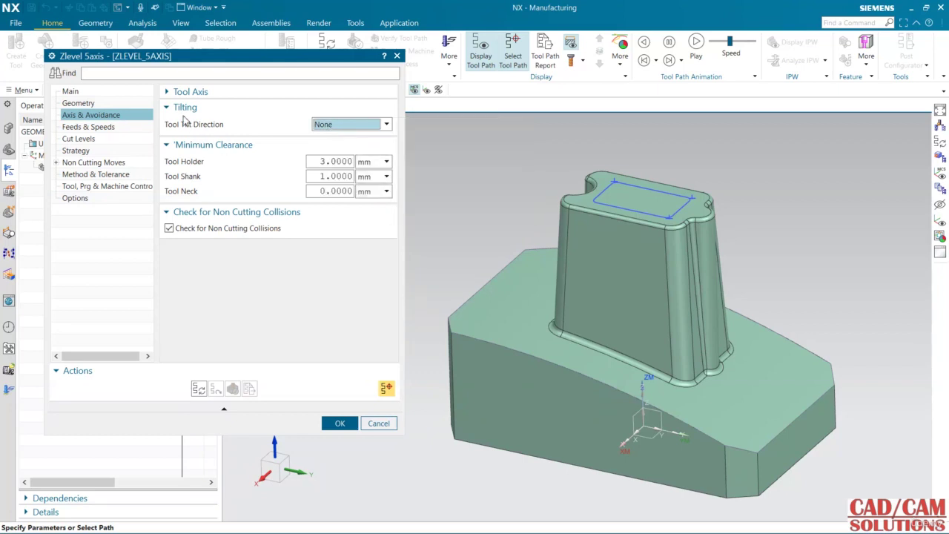
click(241, 102)
click(240, 100)
mouse_move(330, 132)
click(83, 151)
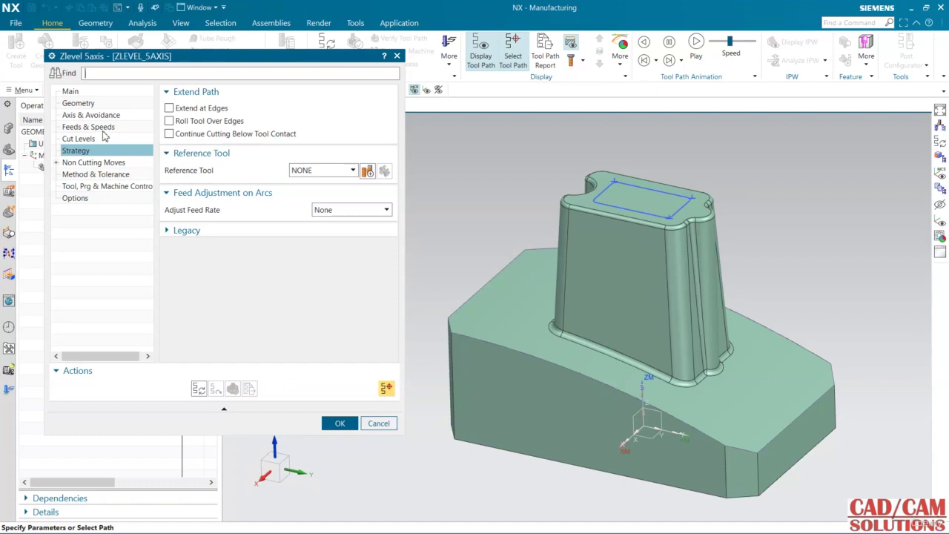
click(81, 116)
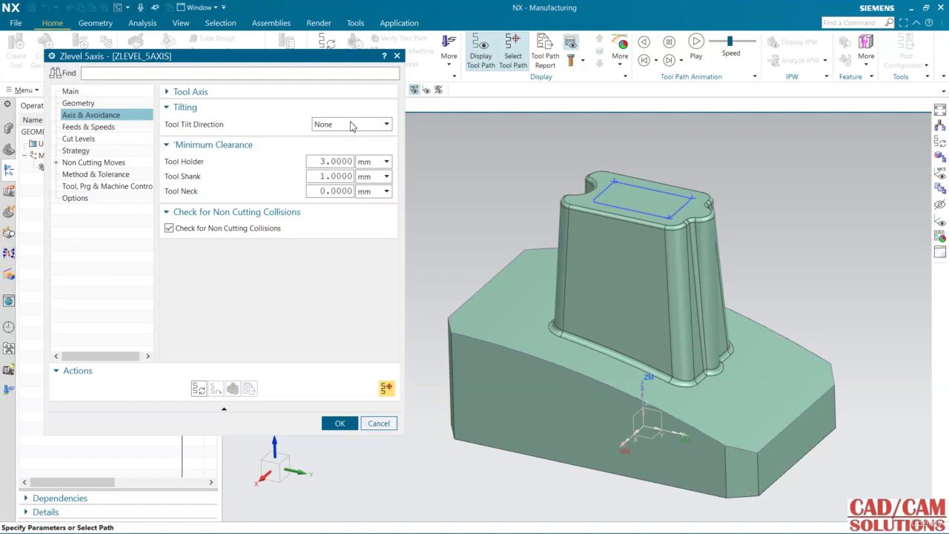
mouse_move(352, 126)
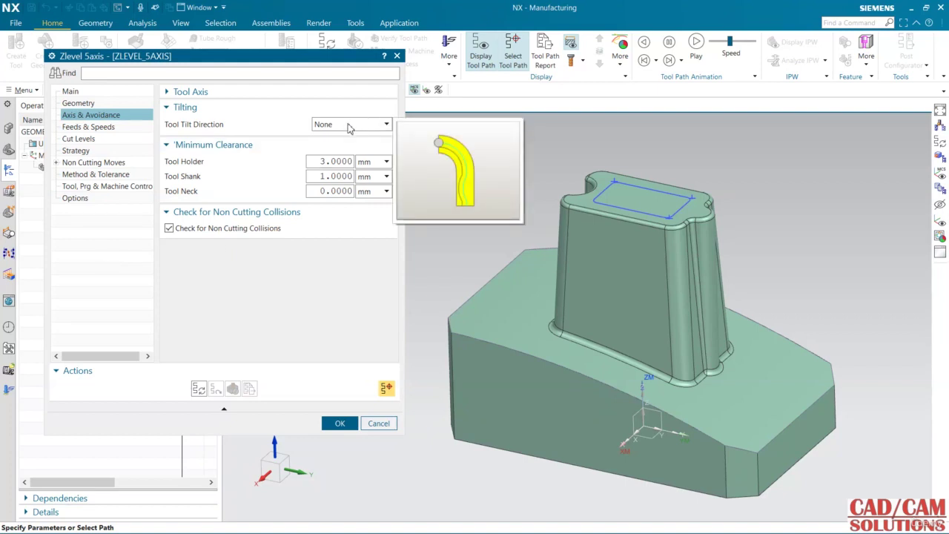
Generate the Zlevel 5-axis tool path with no tool tilt and replay its motion at animation speed 8.
click(198, 388)
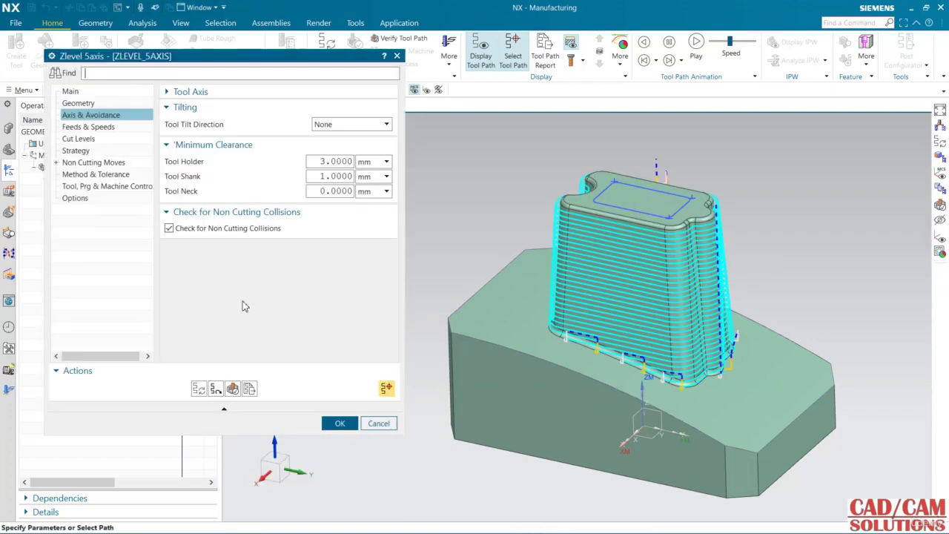
click(232, 389)
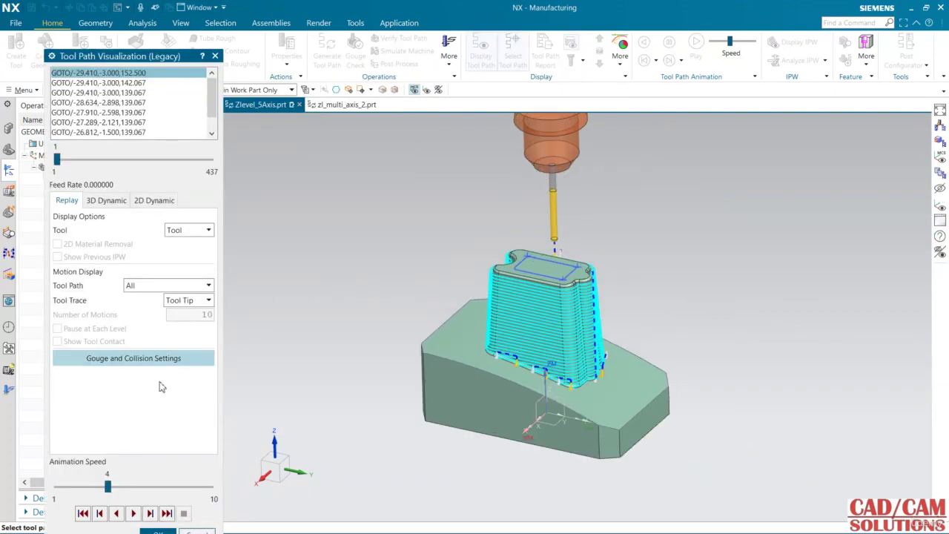
click(133, 513)
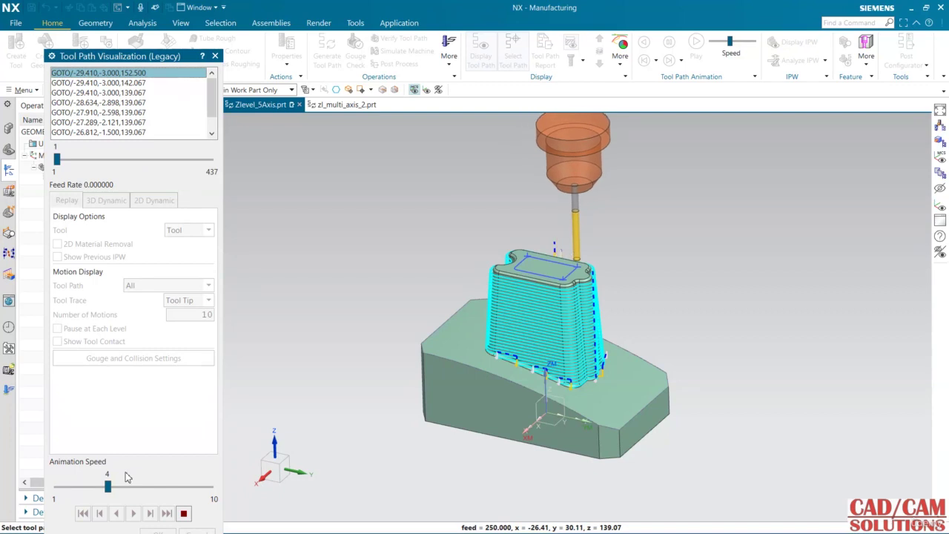
click(184, 513)
drag(107, 486, 176, 486)
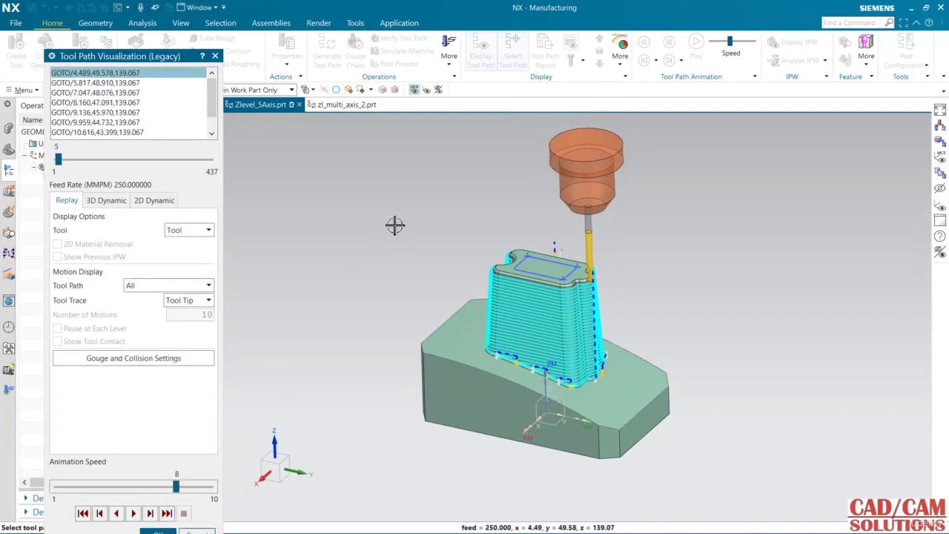
key(ctrl+alt+f)
click(133, 511)
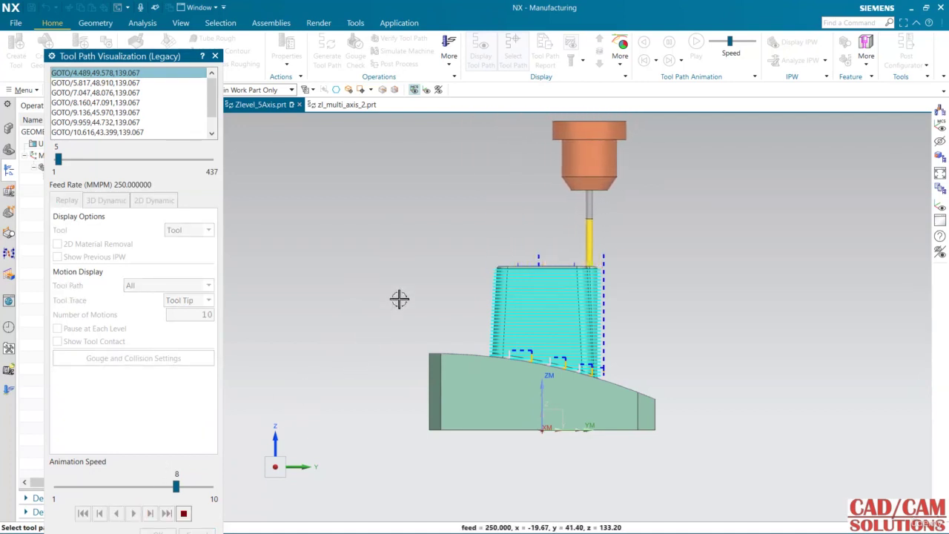
Check the untilted tool motion around the boss from the side, front and angled views, end the replay and accept the operation.
middle_drag(398, 298, 499, 296)
key(F8)
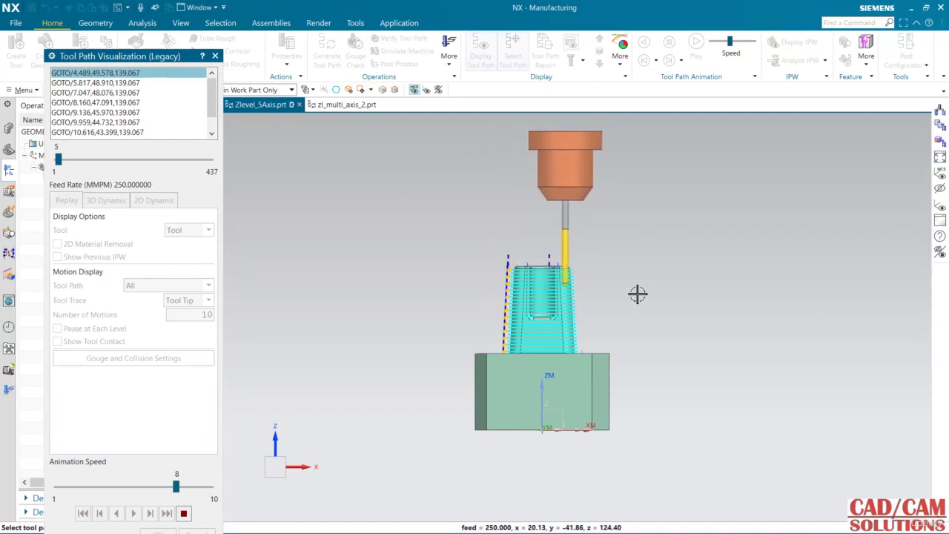
middle_drag(638, 293, 375, 447)
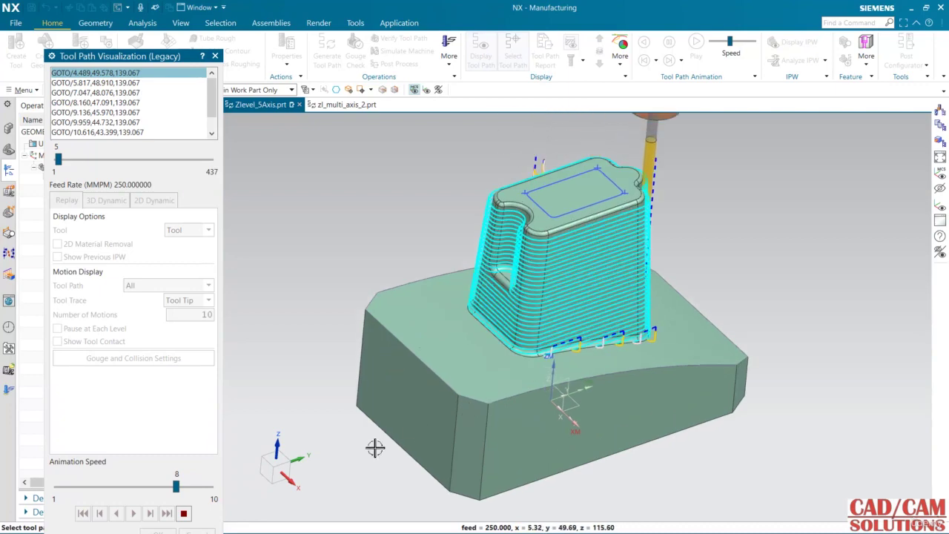
click(183, 513)
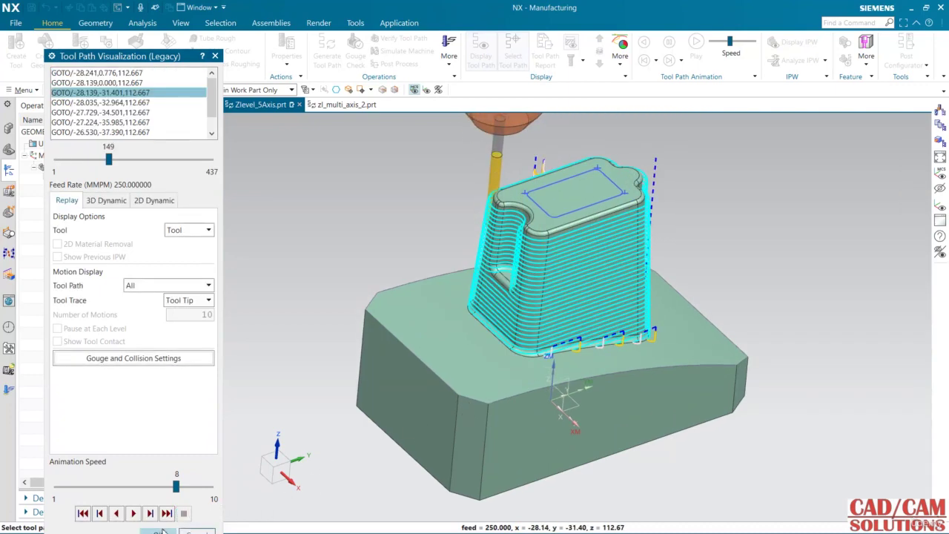
click(158, 531)
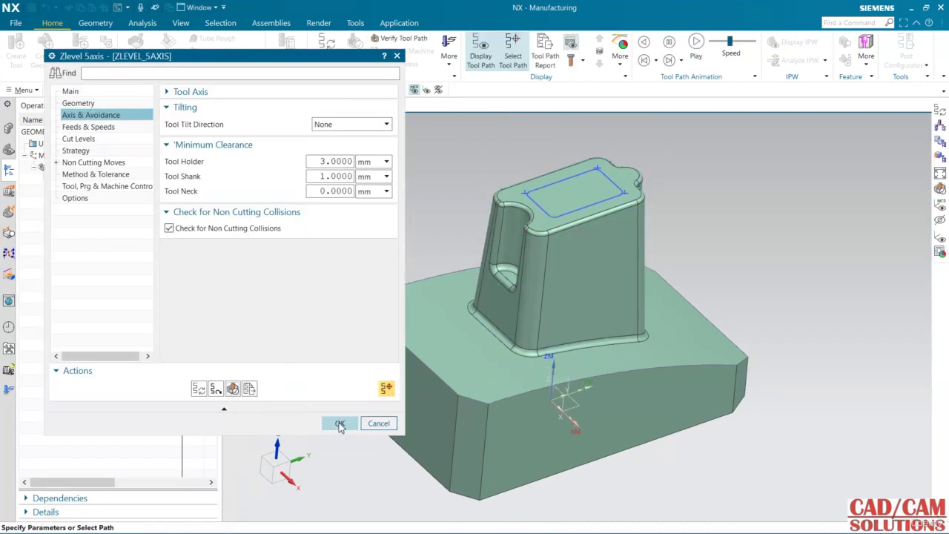
click(340, 425)
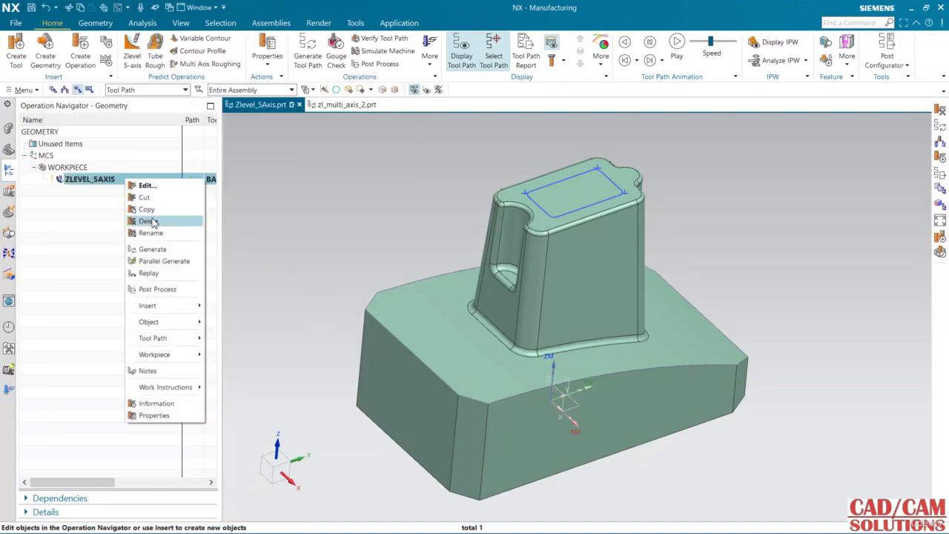
Rename the Zlevel 5-axis operation as ZLEVEL_5AXIS_NONE.
click(159, 233)
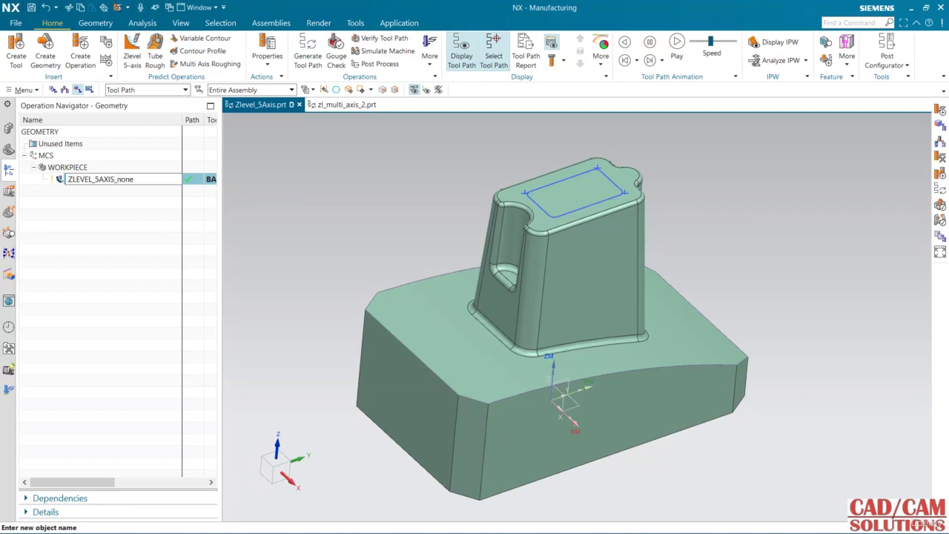
text(_none)
key(Return)
Duplicate the ZLEVEL_5AXIS_NONE operation inside the WORKPIECE geometry group.
right_click(110, 183)
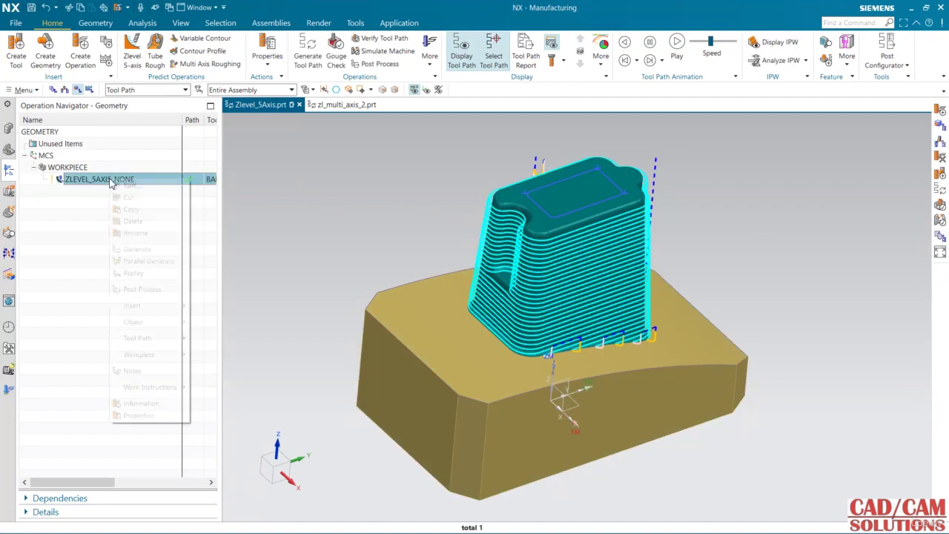
click(130, 210)
click(68, 167)
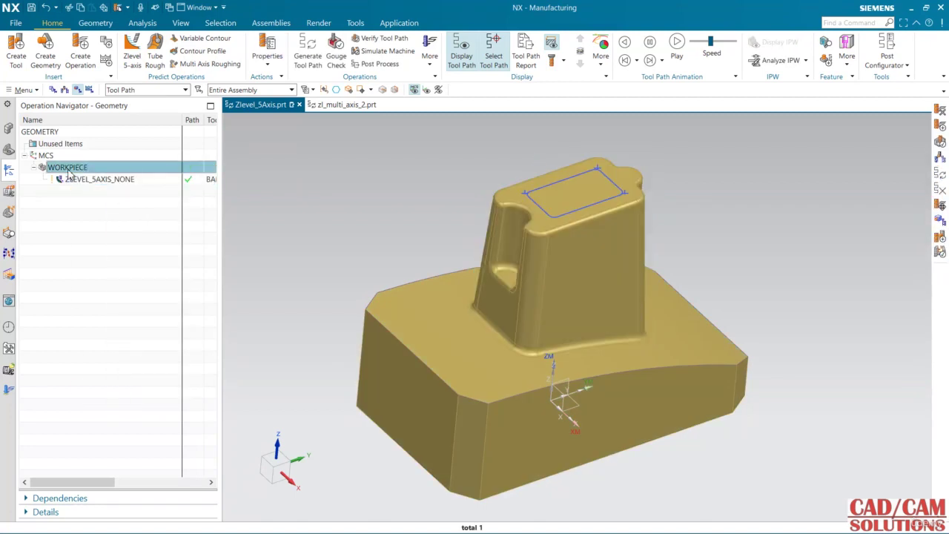
right_click(68, 169)
click(100, 224)
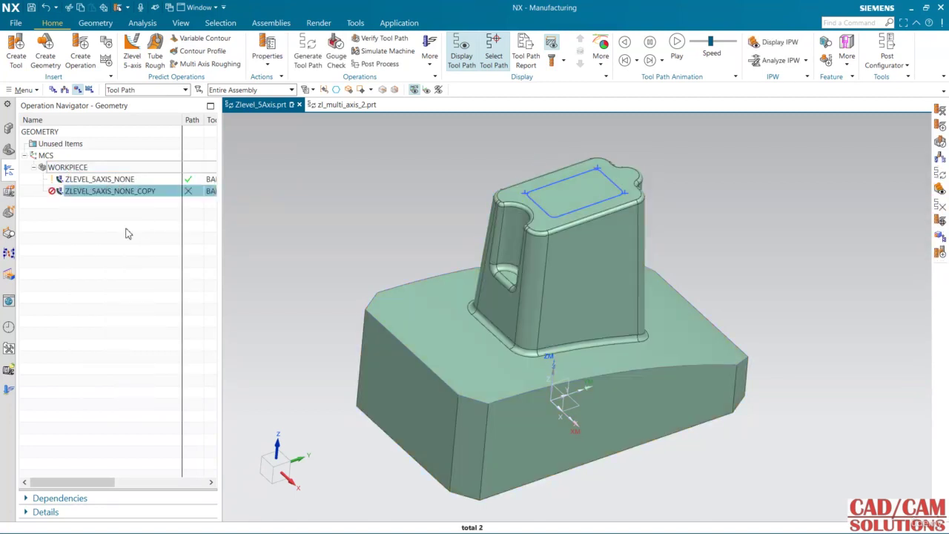
Edit the copied operation so the tool tilts away from part, with automatic tilt angle and a maximum wall height of 76.
double_click(131, 192)
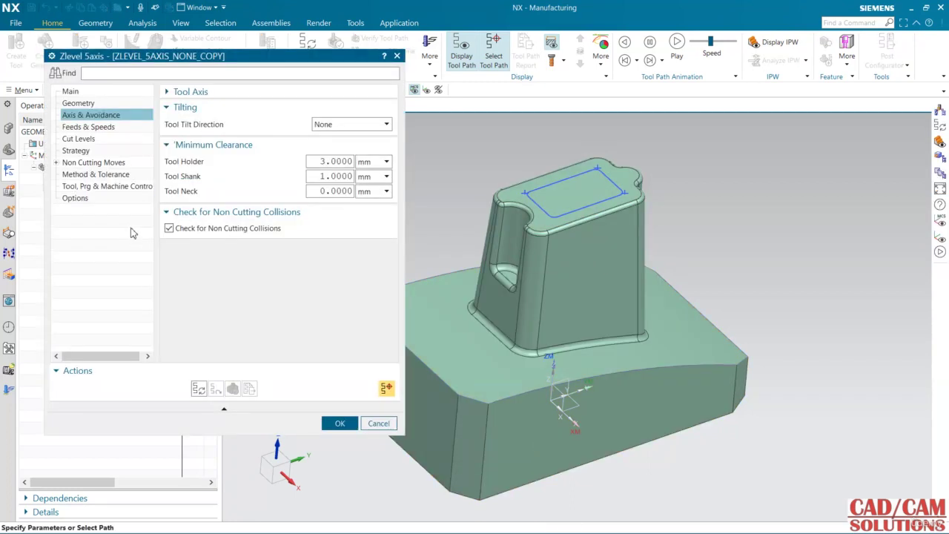
click(350, 125)
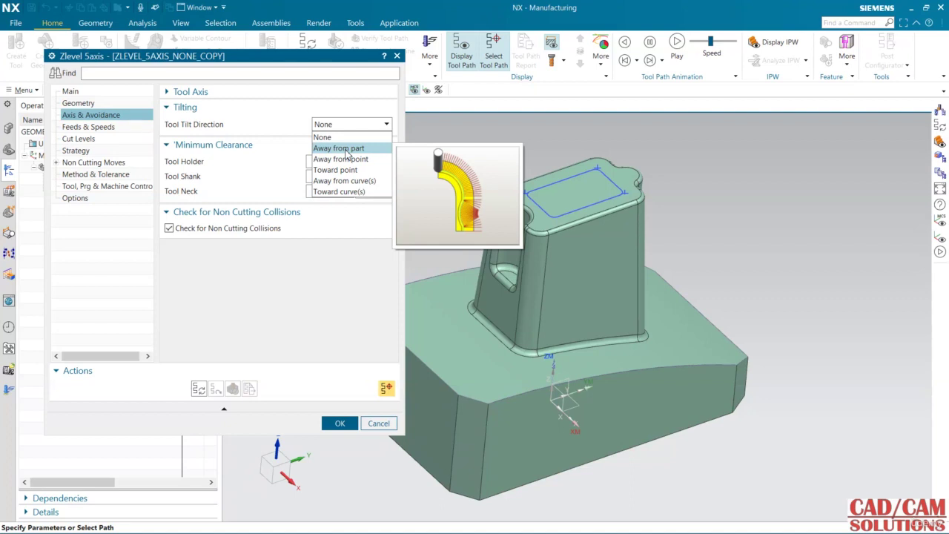
click(346, 148)
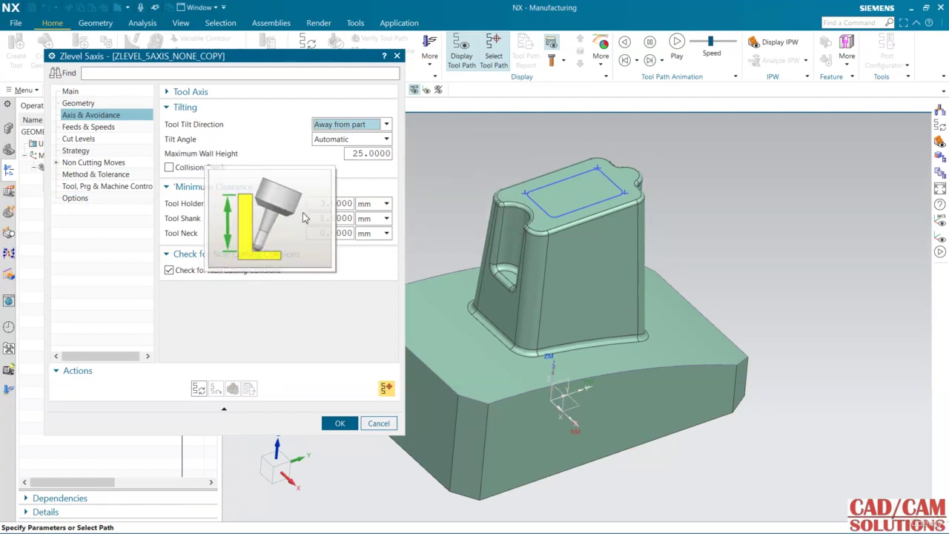
click(359, 153)
text(76)
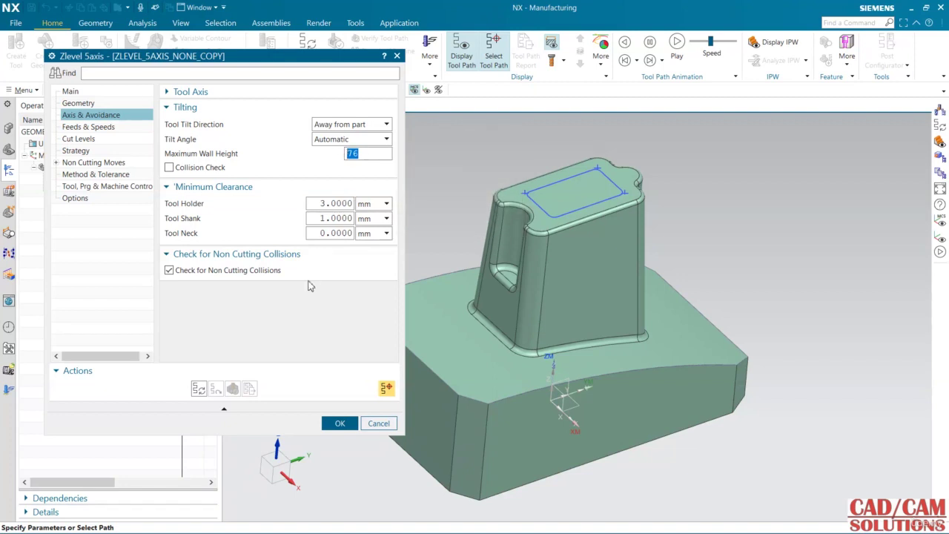
Generate the copy's tilted tool path, replay its motion around the boss and accept the operation.
click(199, 388)
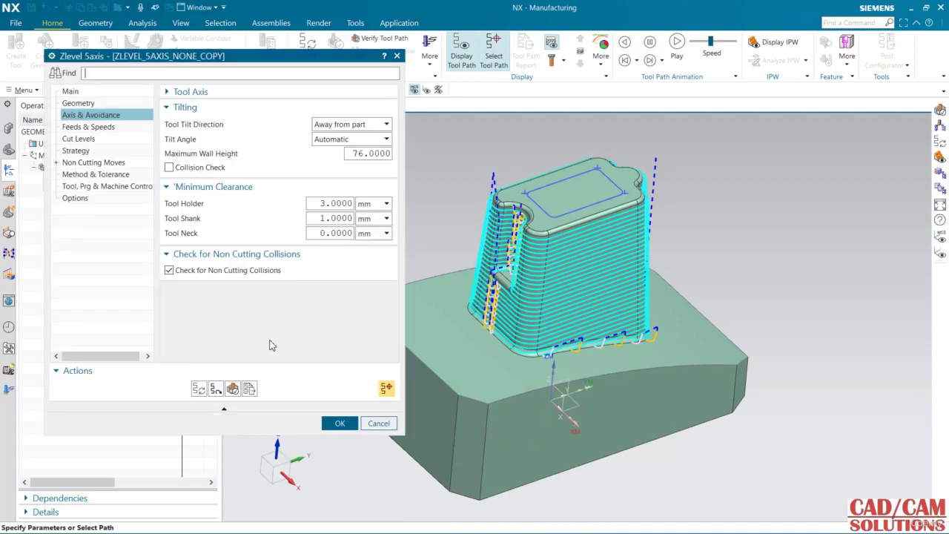
click(232, 388)
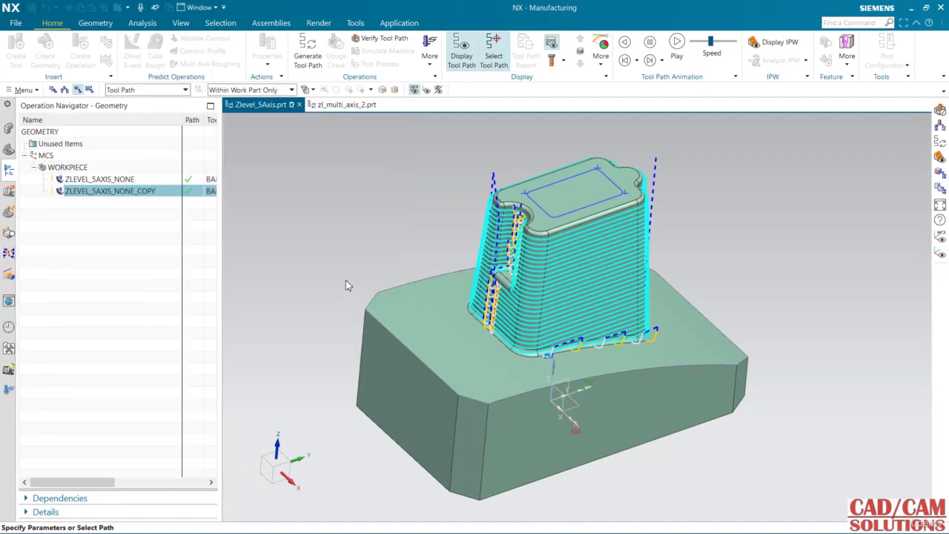
middle_drag(466, 252, 425, 327)
click(136, 512)
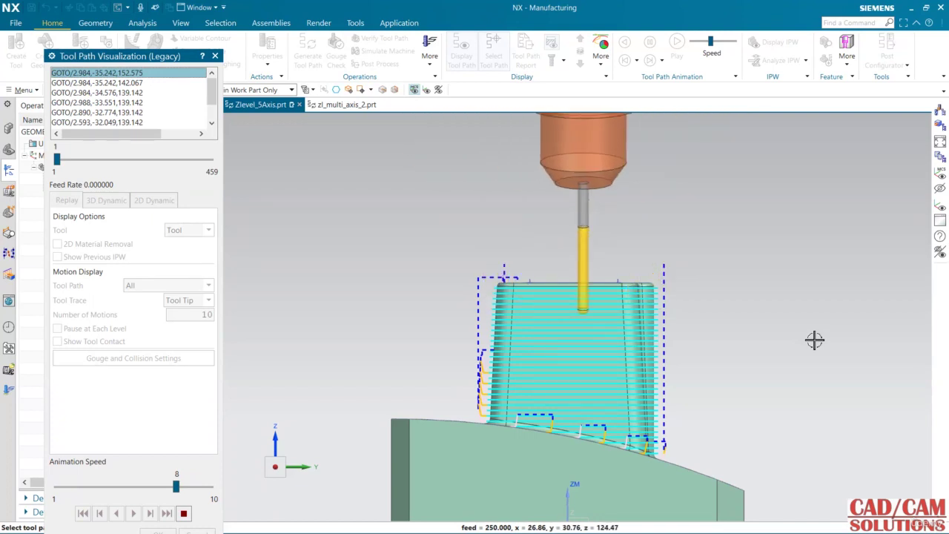
click(184, 514)
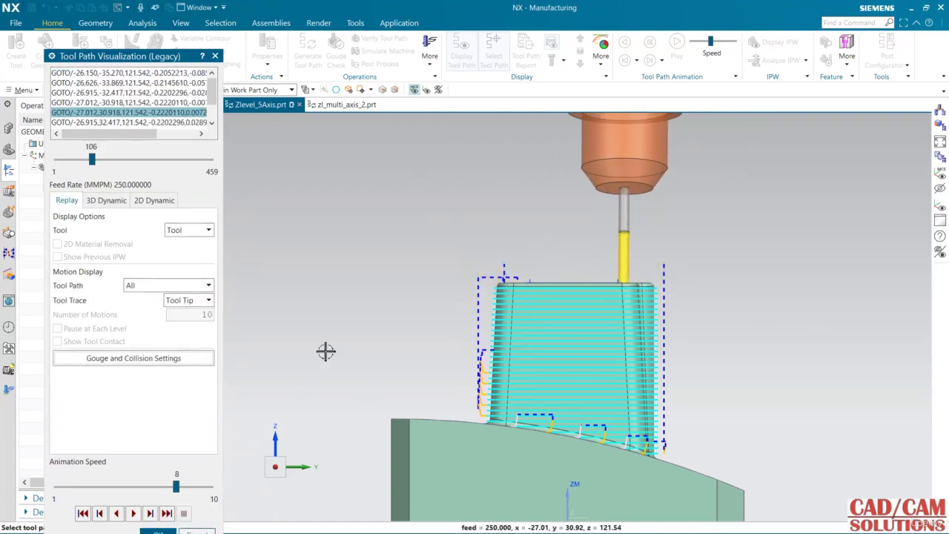
middle_drag(324, 349, 330, 376)
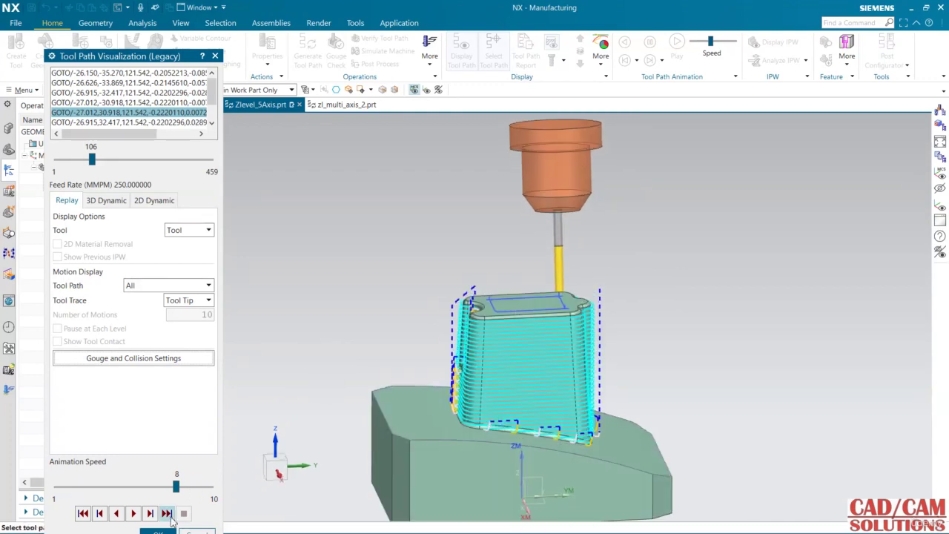
click(157, 532)
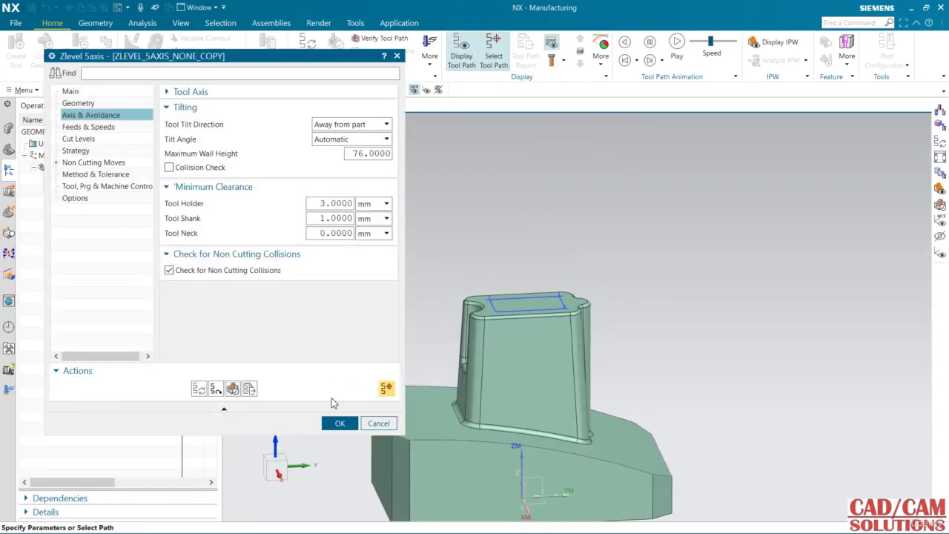
click(336, 423)
Rename the copied operation as ZLEVEL_5AXIS_AWAY_FRM_PART.
right_click(157, 196)
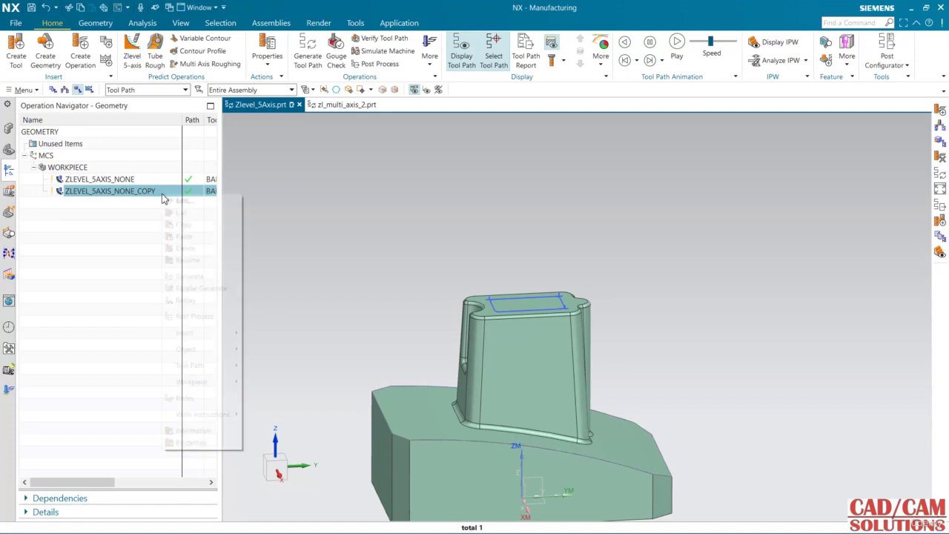
click(189, 258)
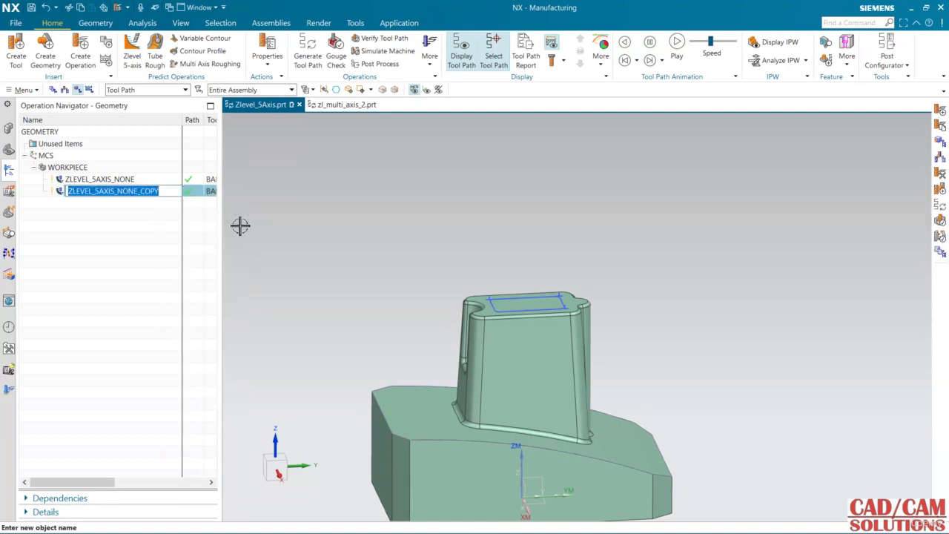
key(Right)
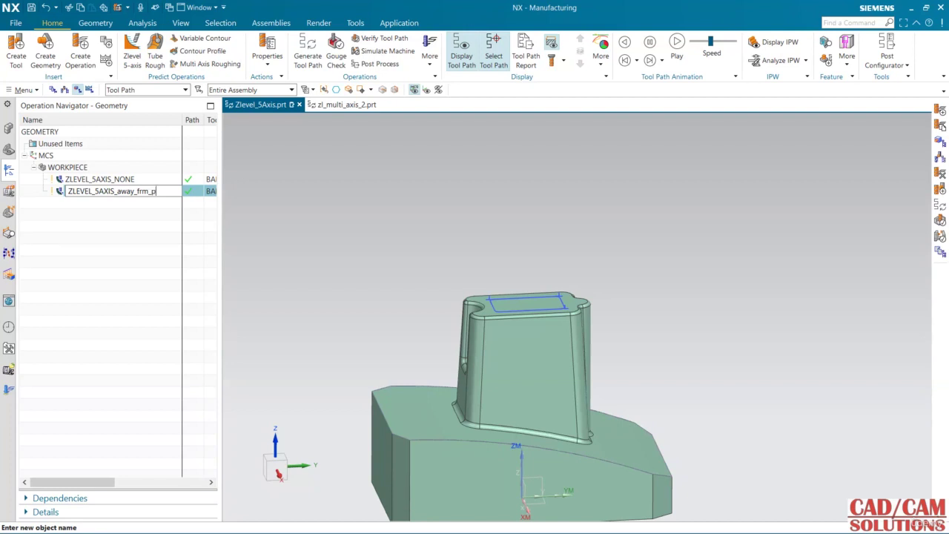
key(Return)
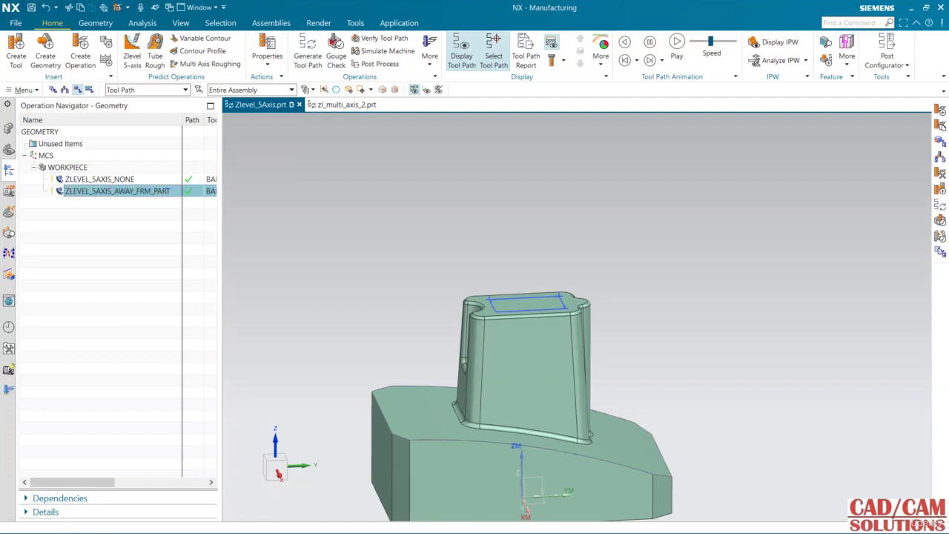
Turn on tool axis tracing for the tool path display.
scroll(536, 157, down, 2)
middle_drag(536, 156, 533, 175)
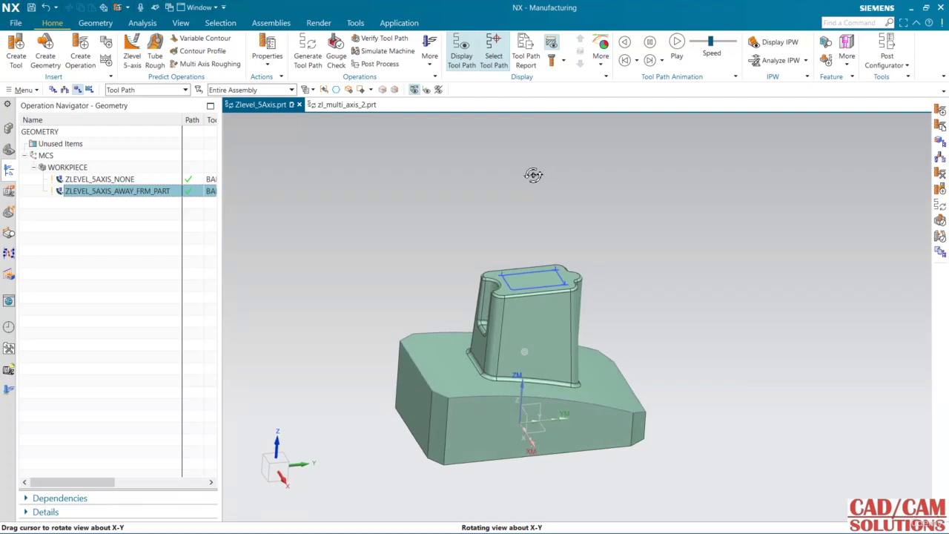
click(601, 59)
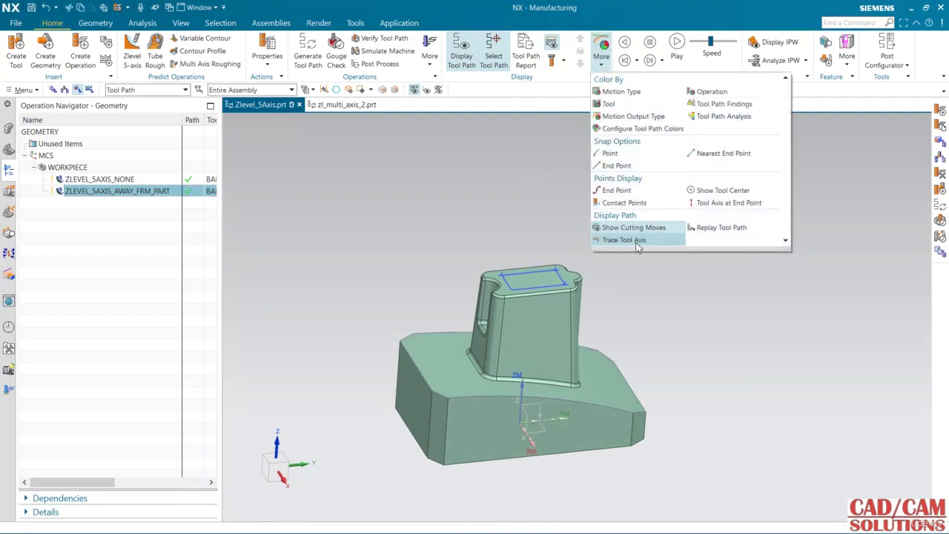
click(675, 9)
Play the ZLEVEL_5AXIS_AWAY_FRM_PART tool path animation with the traced tool axis and pause it to inspect the tilt.
click(677, 47)
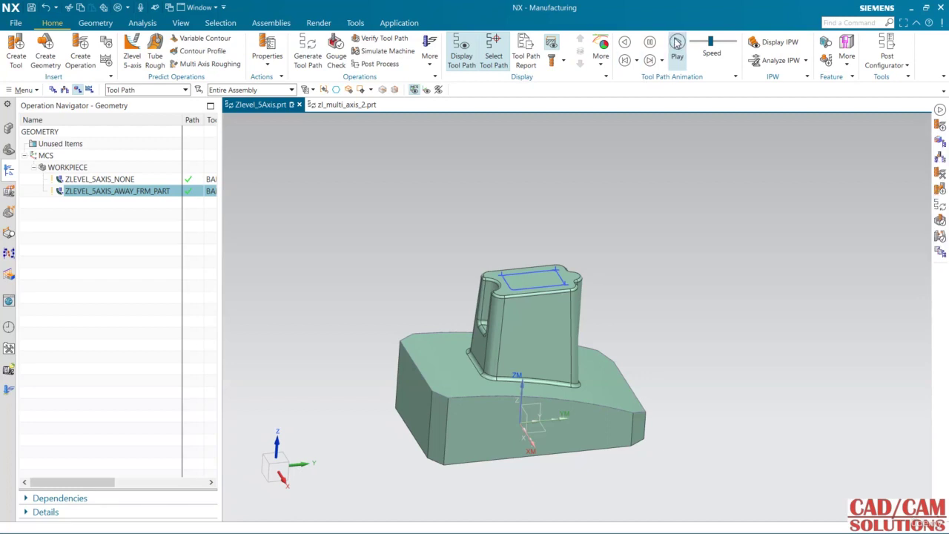
click(676, 43)
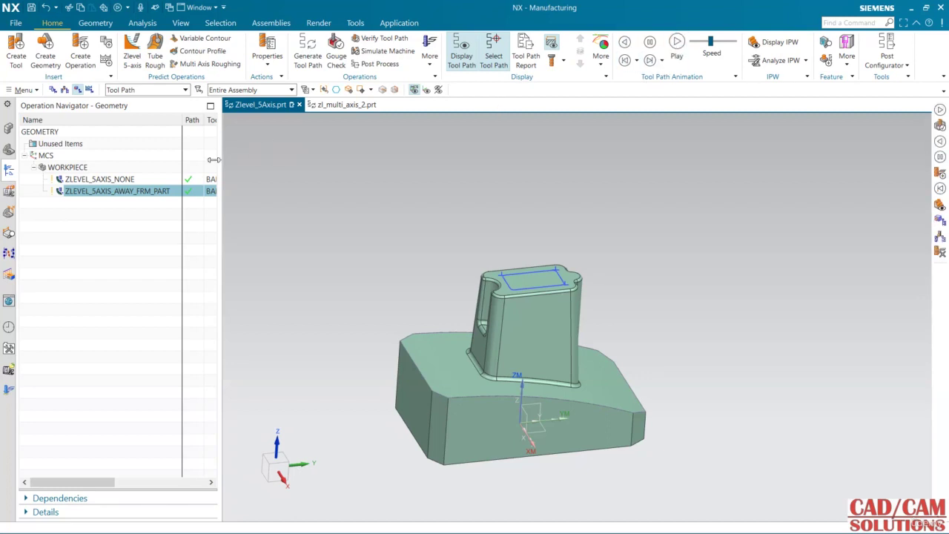
click(144, 189)
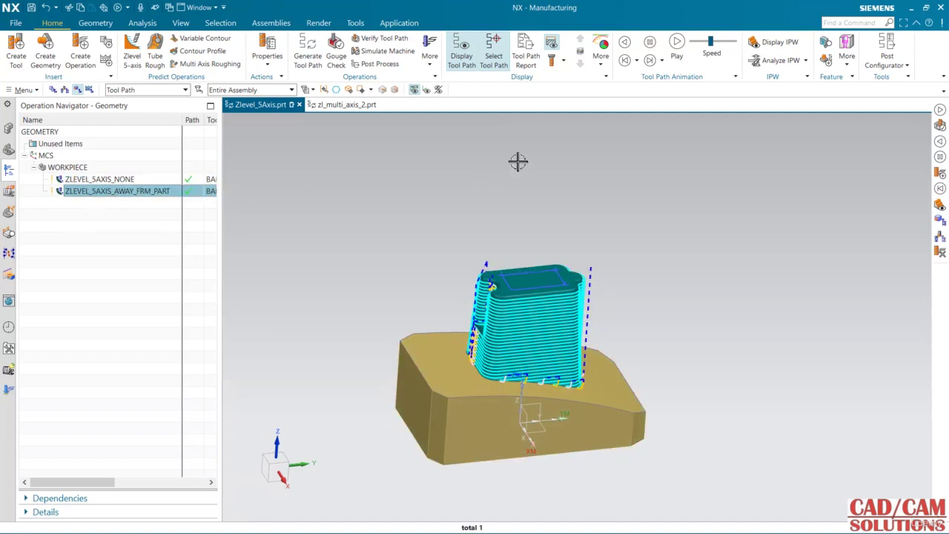
click(678, 53)
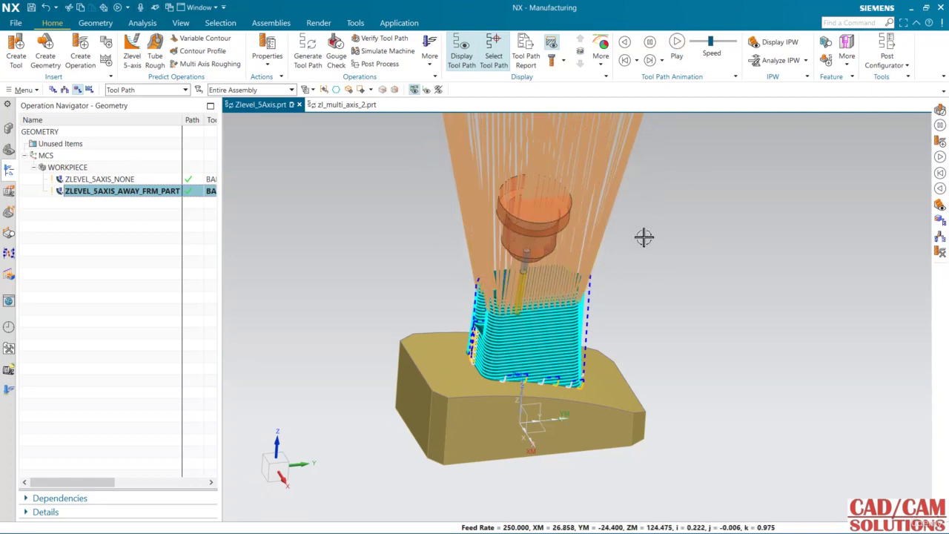
mouse_move(644, 235)
middle_down()
mouse_move(632, 208)
mouse_move(638, 217)
middle_up()
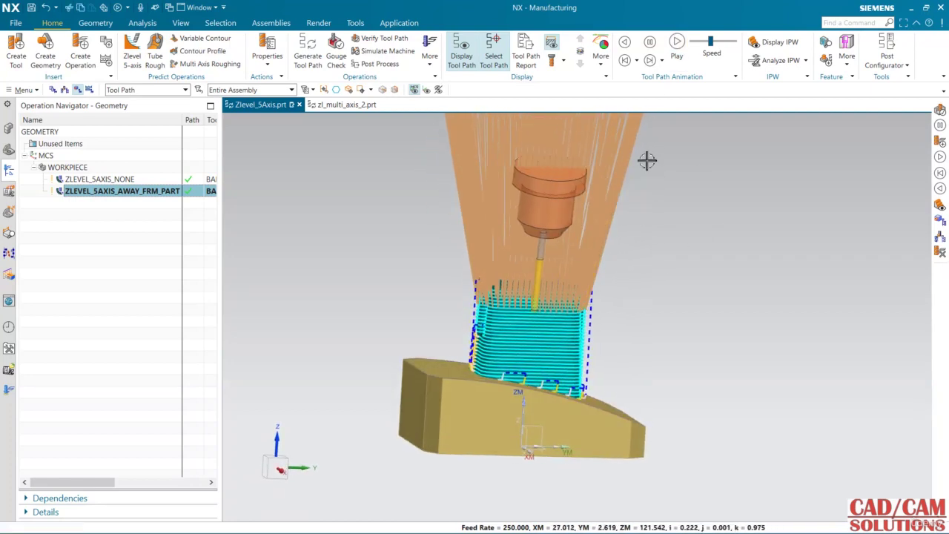
click(652, 43)
middle_drag(656, 251, 677, 244)
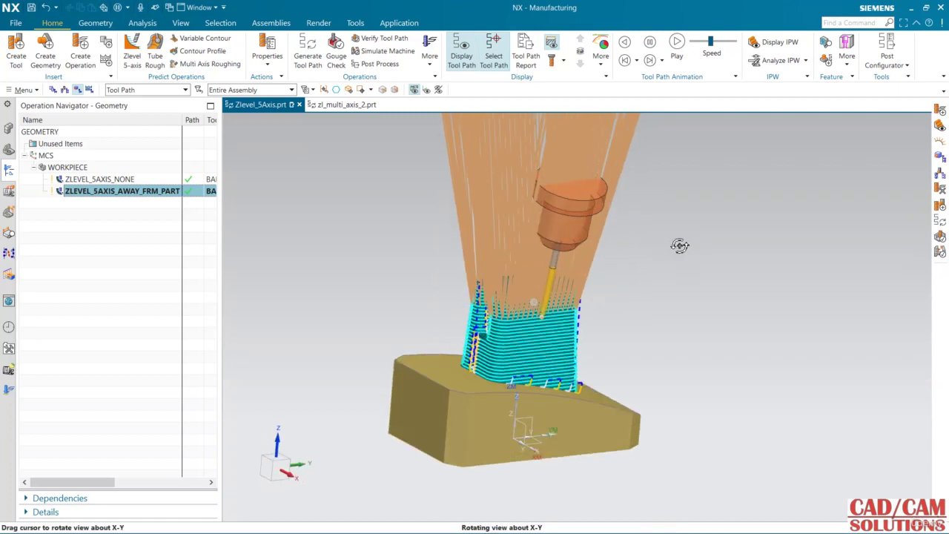
Play the ZLEVEL_5AXIS_NONE tool path animation with the traced tool axis for comparison and clear the operation selection.
click(133, 182)
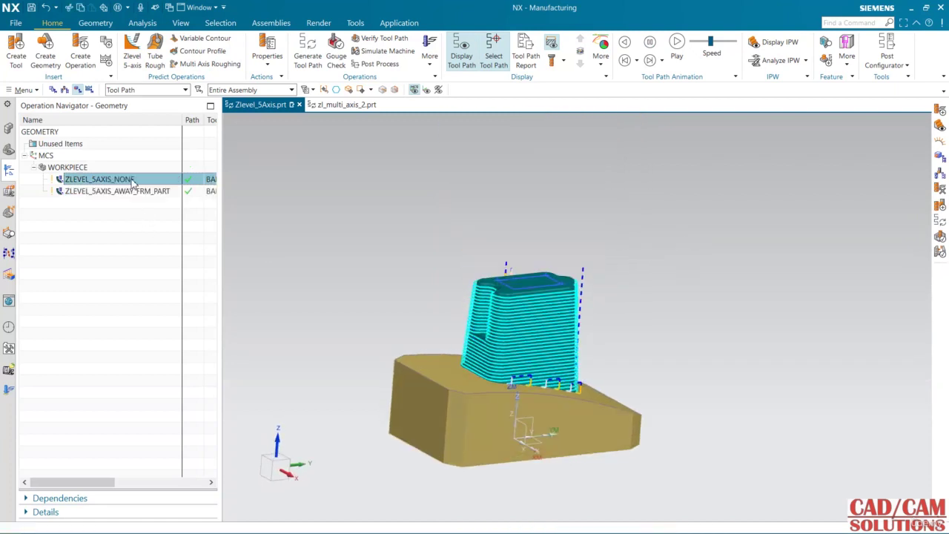
click(676, 47)
middle_drag(695, 222, 689, 262)
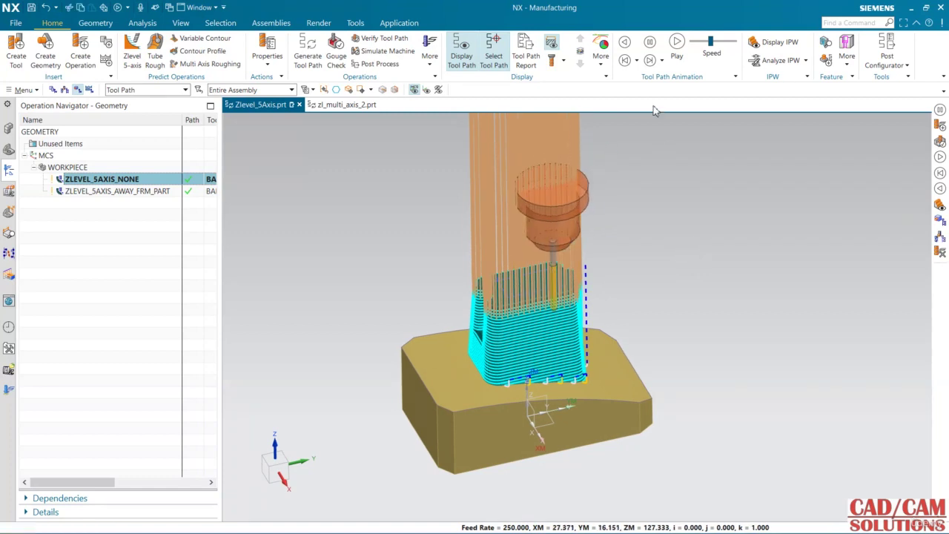
click(145, 215)
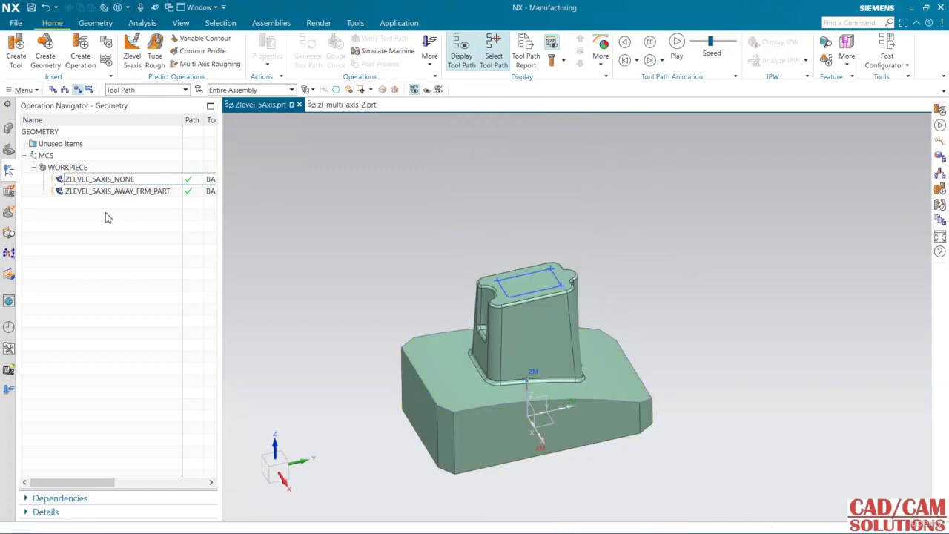
middle_drag(421, 262, 430, 237)
scroll(462, 303, up, 2)
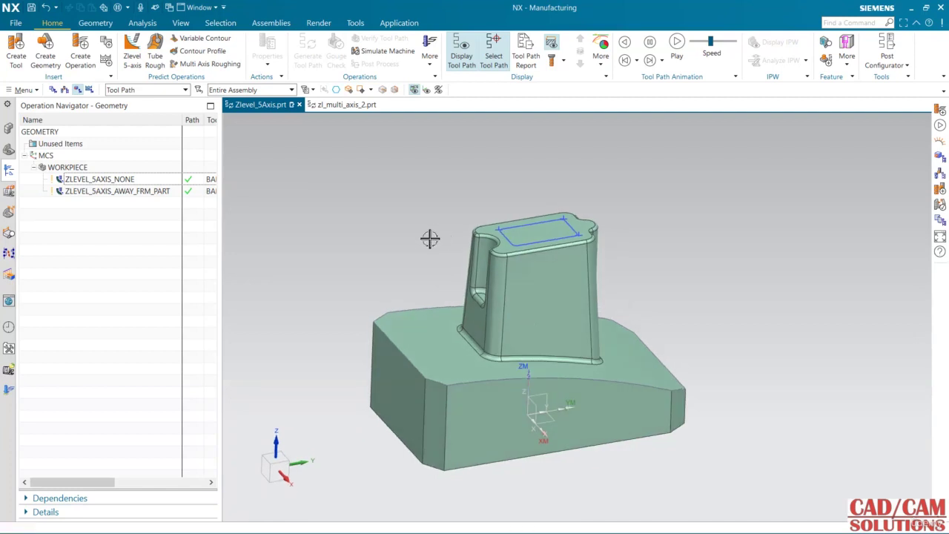
Edit ZLEVEL_5AXIS_AWAY_FRM_PART to use a specified tilt angle of 30 degrees and regenerate its tool path.
click(164, 194)
right_click(164, 198)
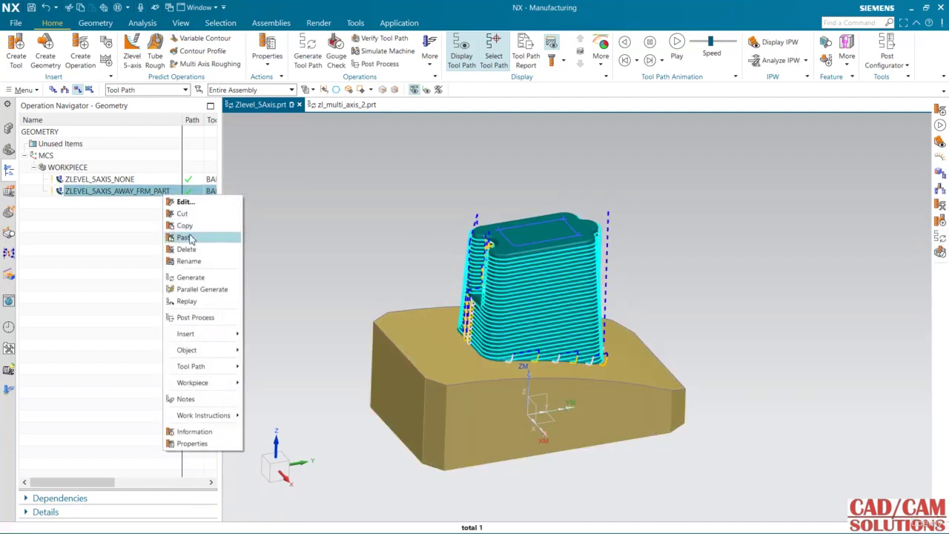
double_click(117, 194)
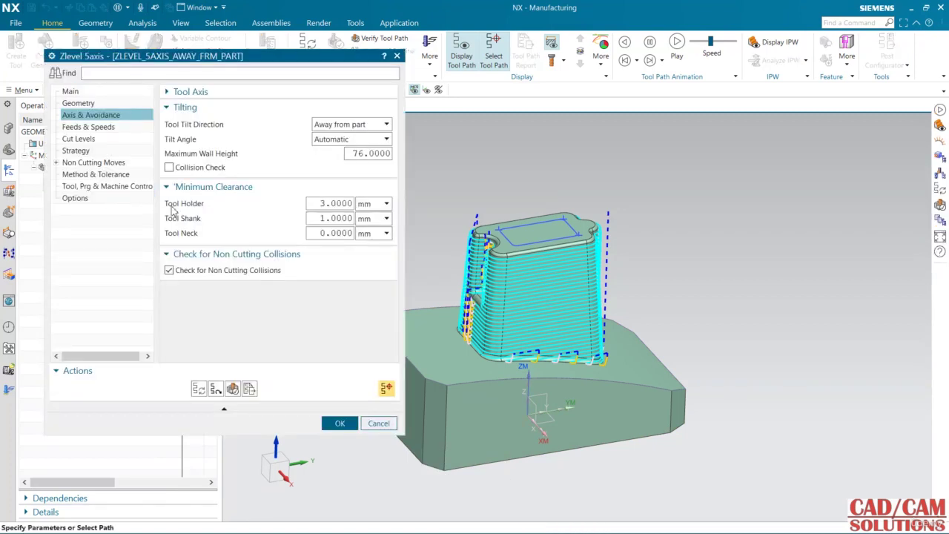
click(333, 141)
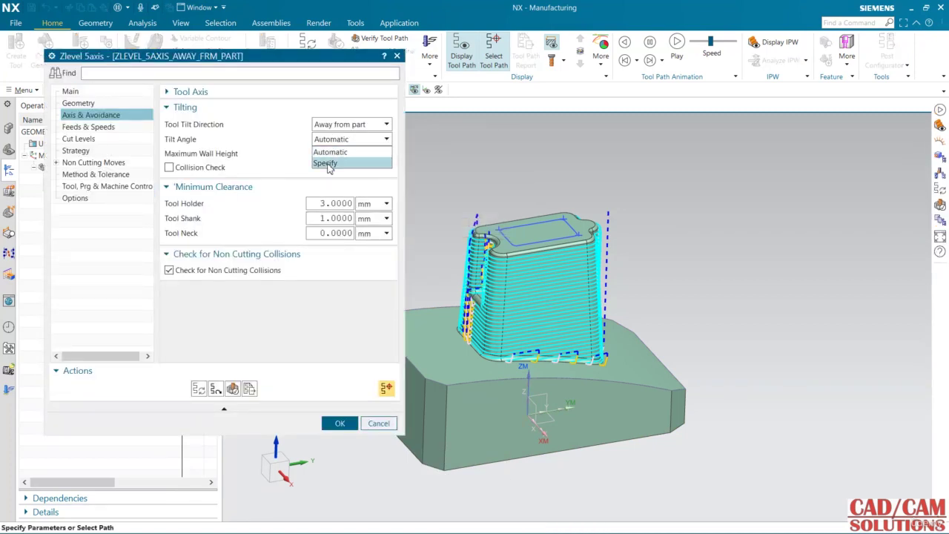
click(327, 163)
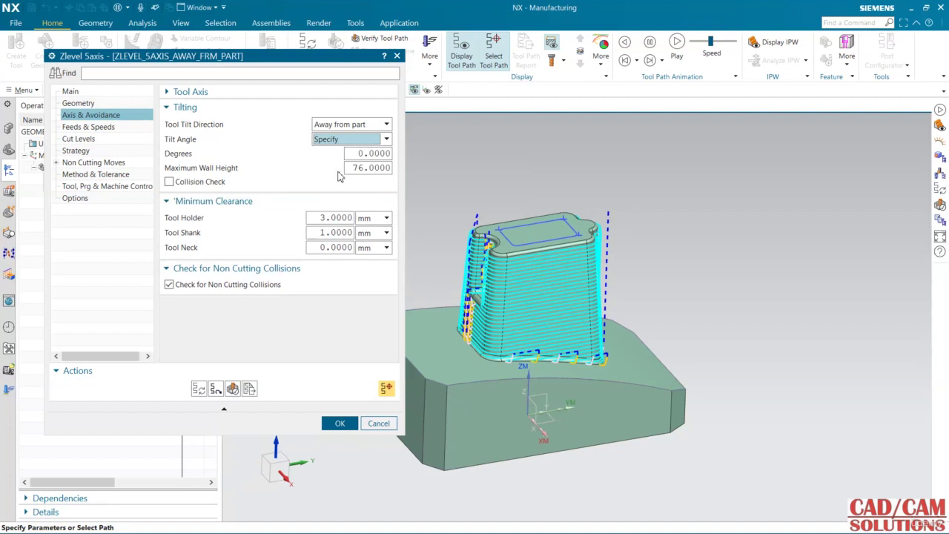
click(361, 154)
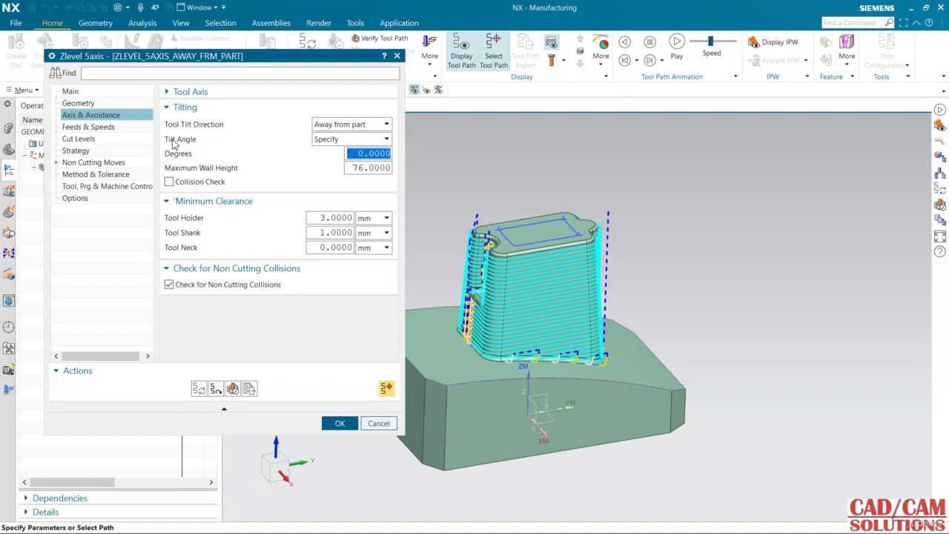
mouse_move(324, 146)
text(3)
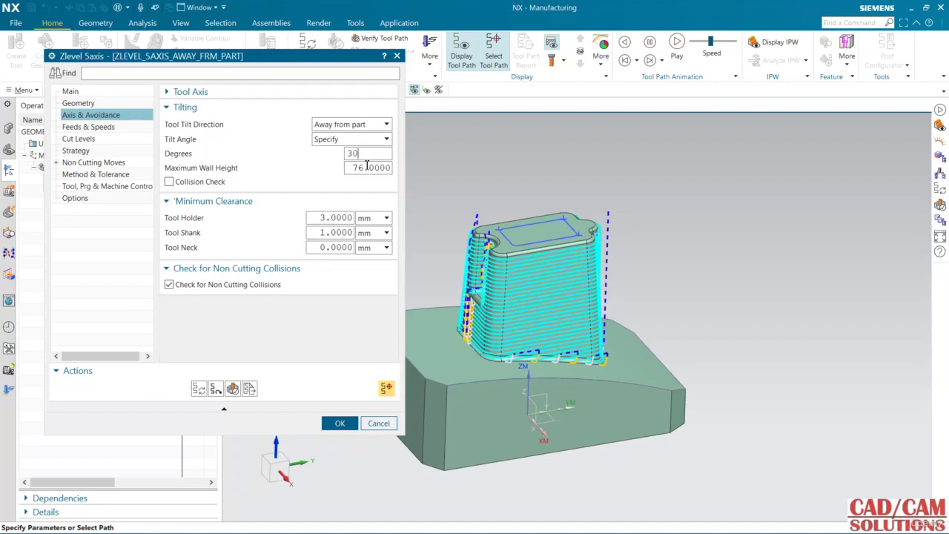
text(0)
key(Return)
click(199, 388)
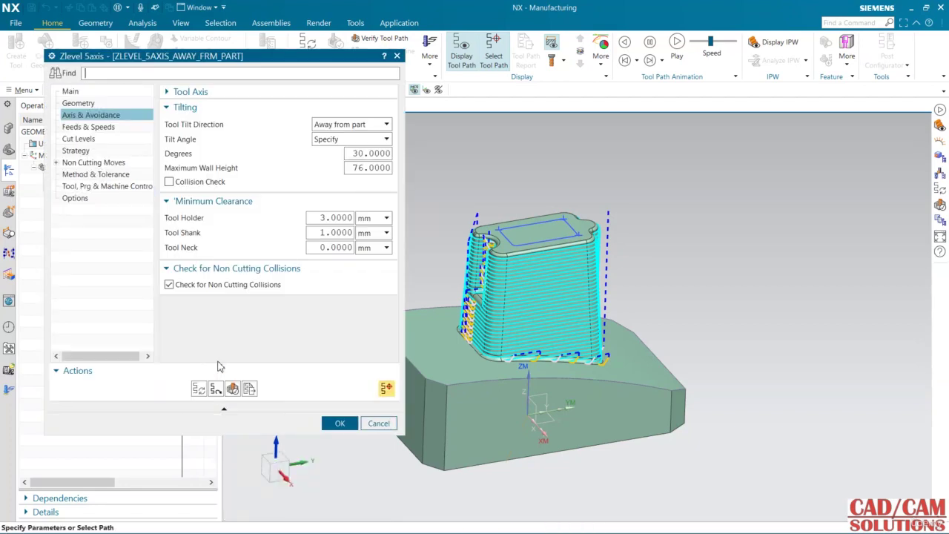
Verify the regenerated tool path by replaying the tool motion briefly, and accept the edited operation.
click(232, 389)
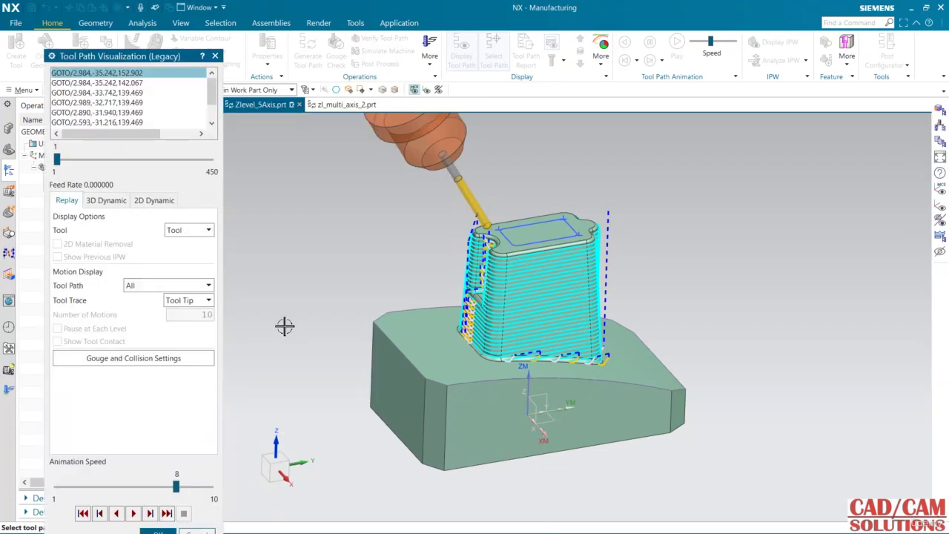
middle_drag(367, 269, 352, 270)
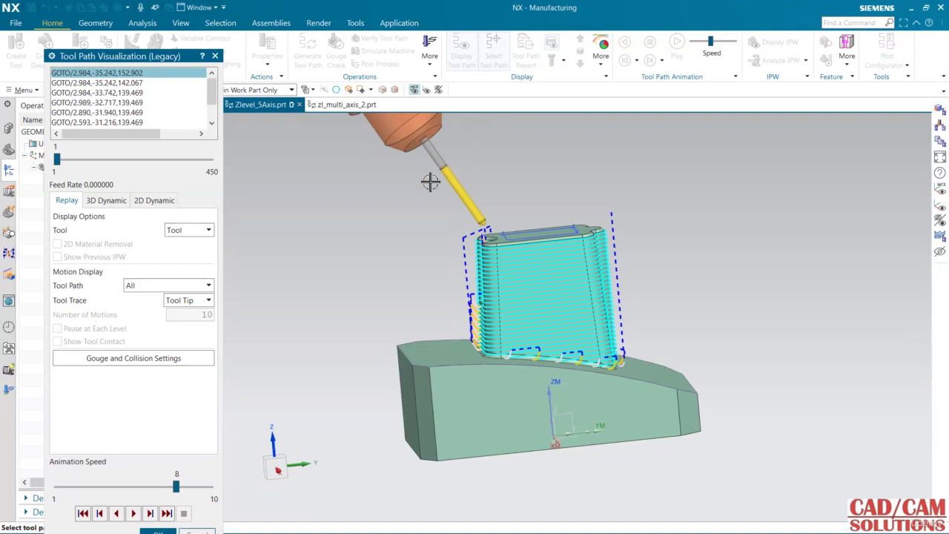
click(133, 513)
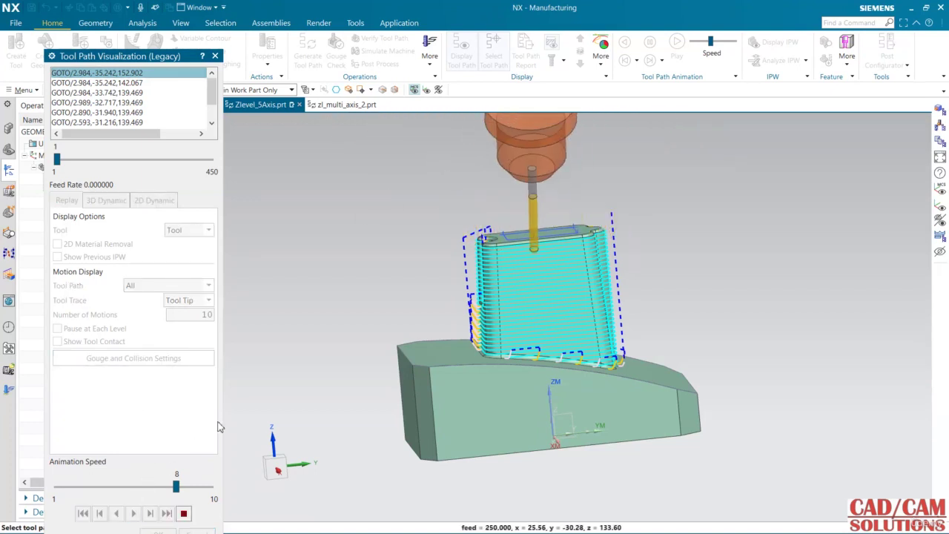
click(183, 513)
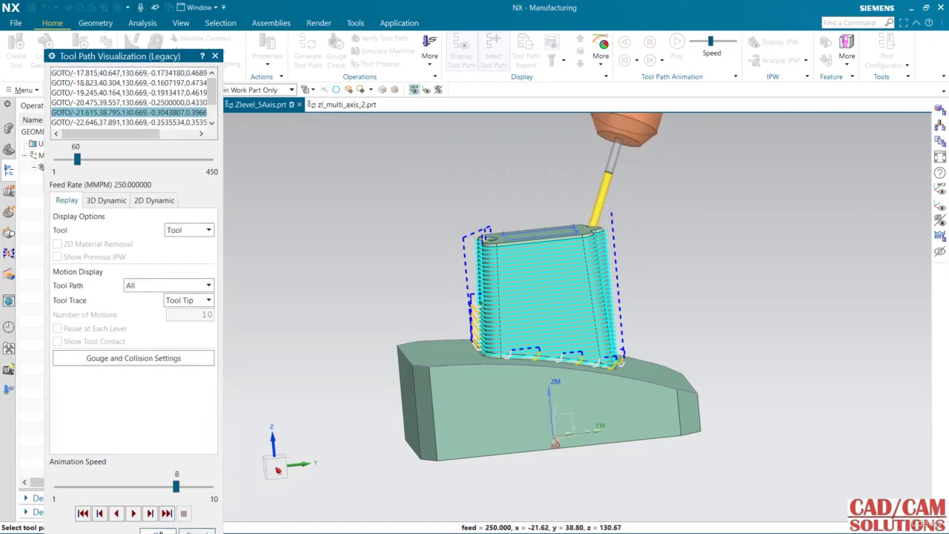
click(157, 532)
click(334, 422)
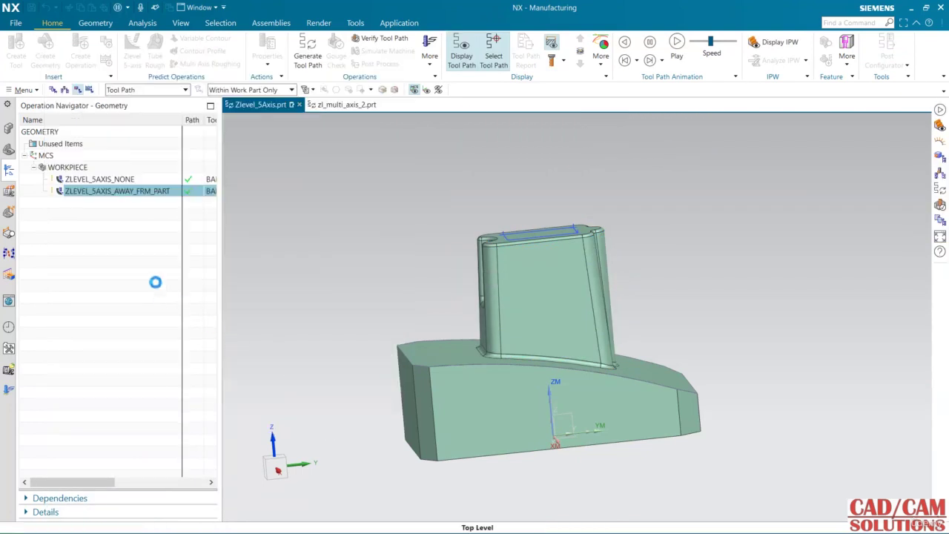
Play the ZLEVEL_5AXIS_AWAY_FRM_PART tool path animation with the traced tool axis and pause it to inspect the 30-degree tilt.
middle_drag(344, 264, 361, 269)
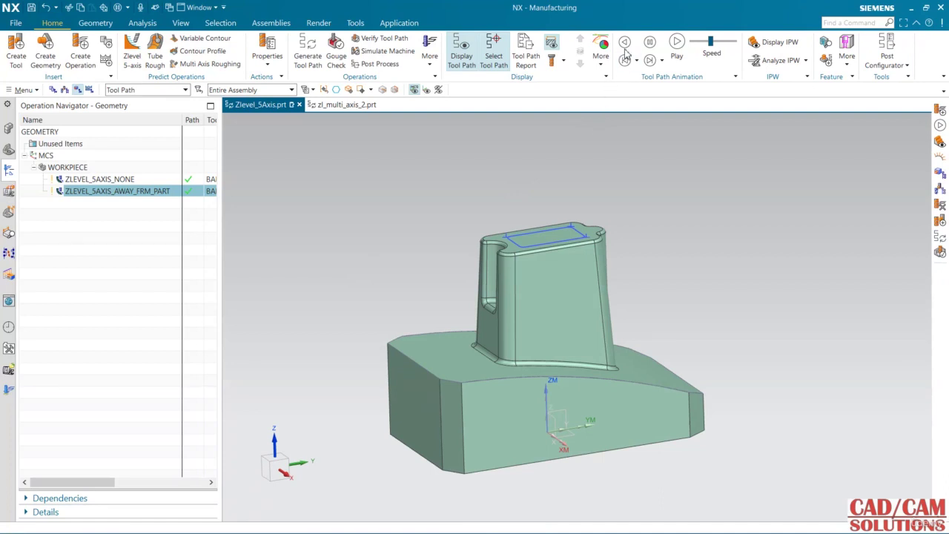
click(677, 47)
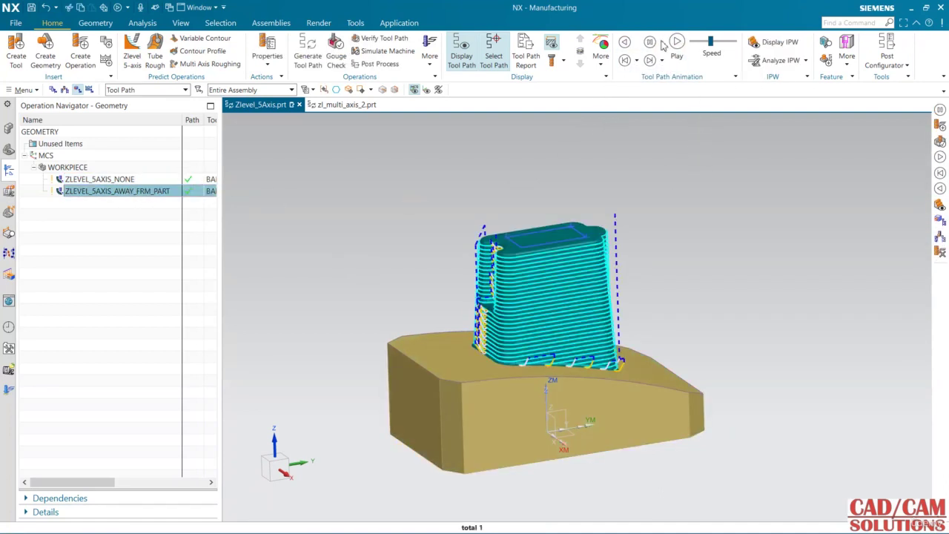
scroll(719, 214, down, 2)
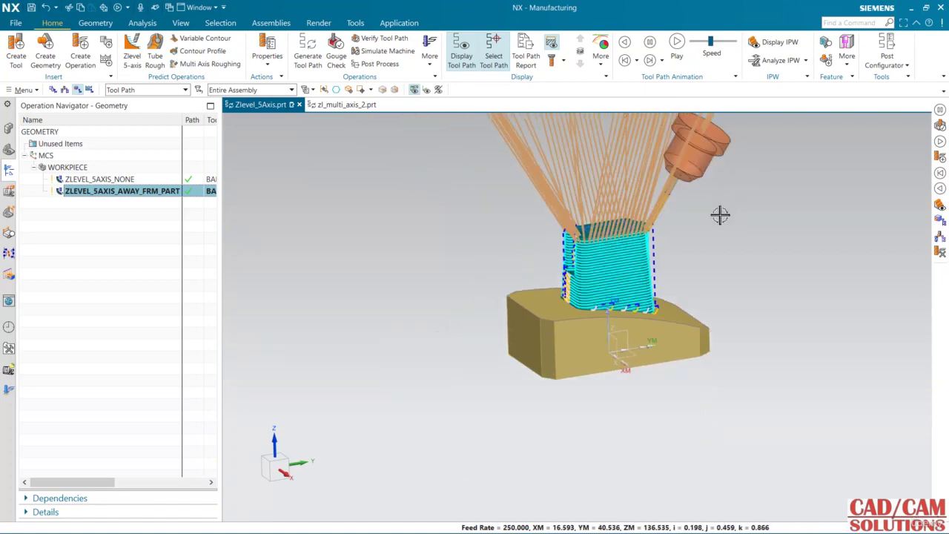
middle_drag(719, 215, 687, 227)
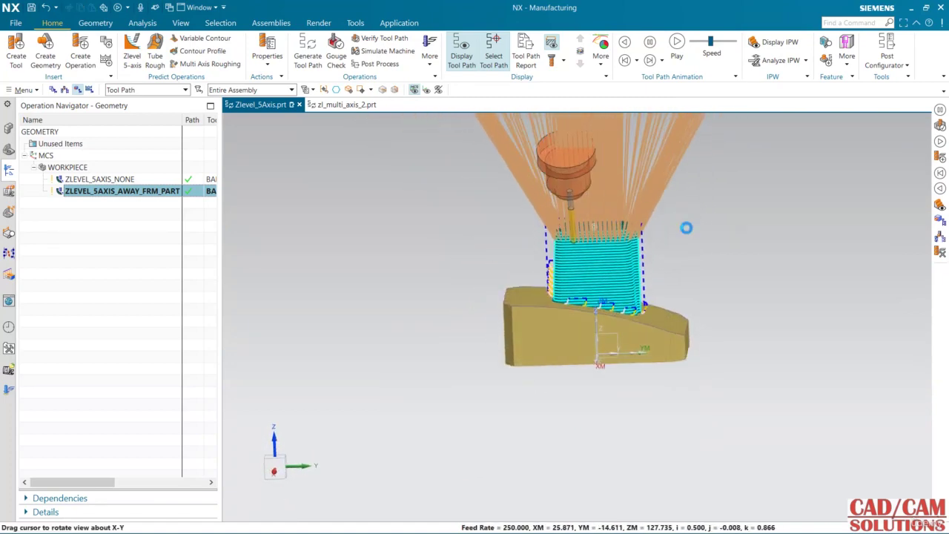
click(649, 43)
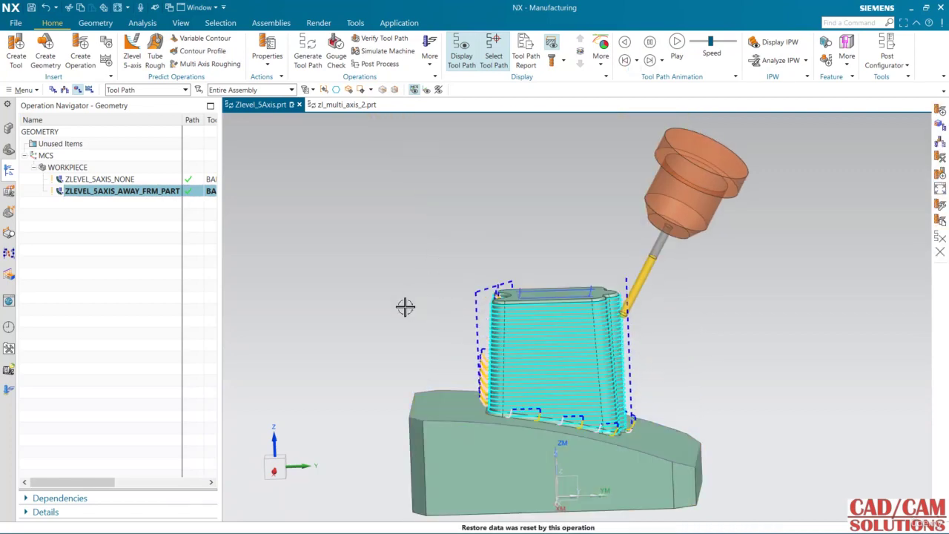
middle_drag(405, 309, 393, 324)
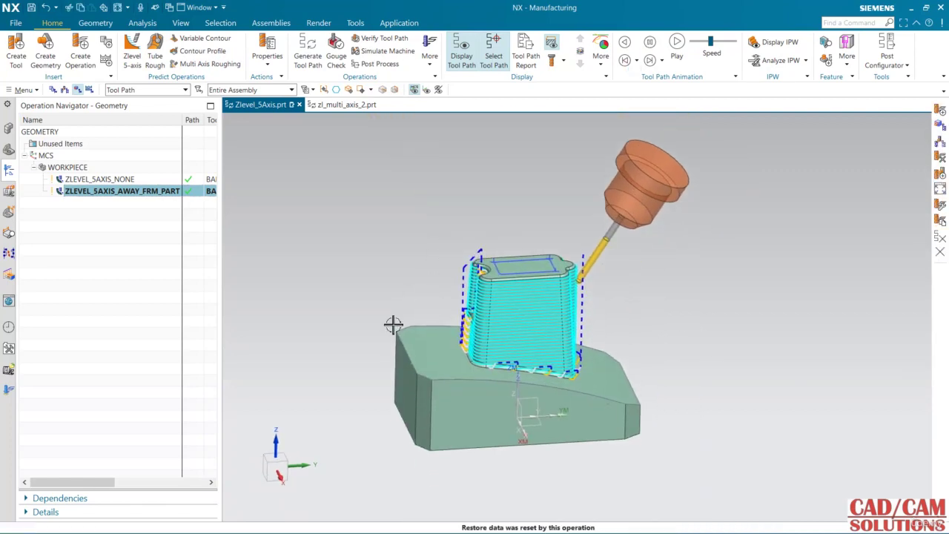
scroll(393, 324, up, 2)
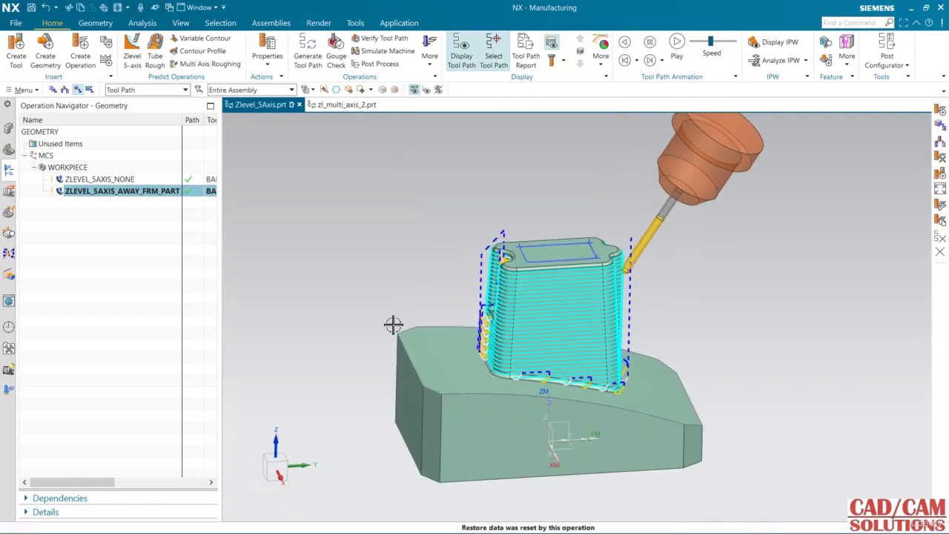
Copy the ZLEVEL_5AXIS_AWAY_FRM_PART operation and paste the copy inside WORKPIECE.
right_click(136, 195)
click(152, 222)
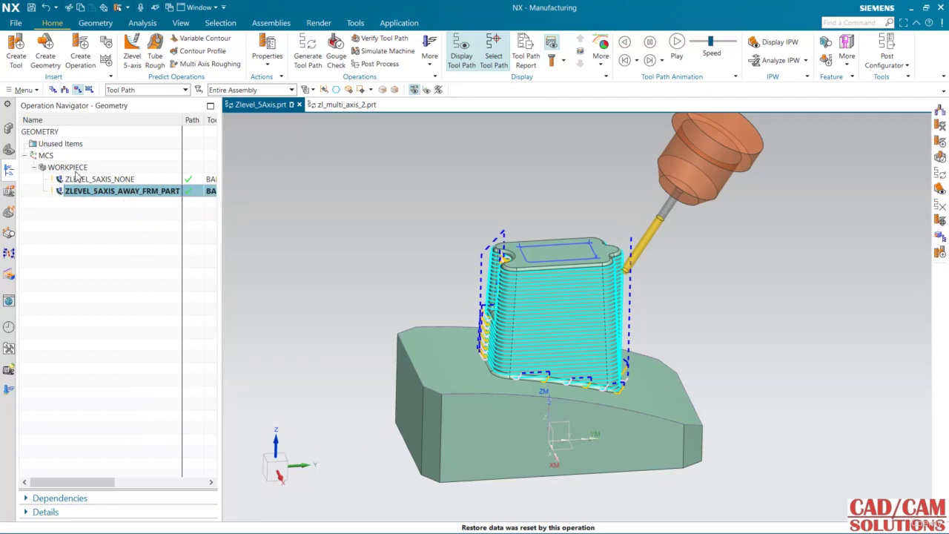
click(73, 168)
right_click(72, 167)
click(103, 218)
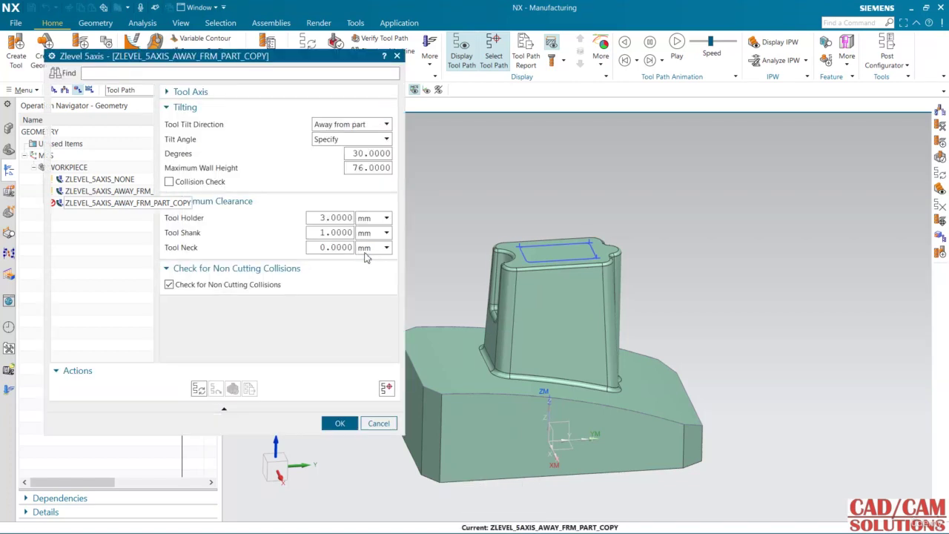
In the copied operation, tilt the tool away from all lines and corner arcs of the boss-top rectangular sketch and generate the tool path.
click(365, 126)
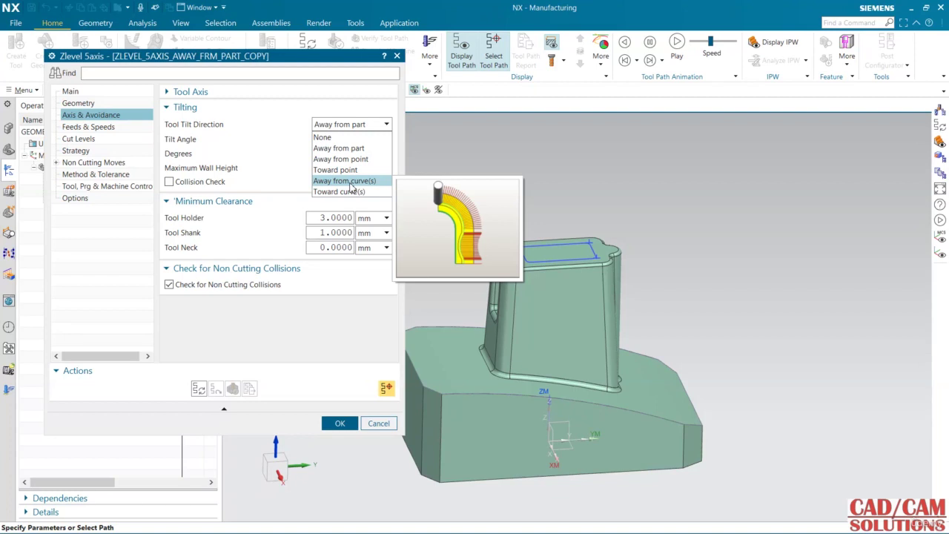
click(352, 181)
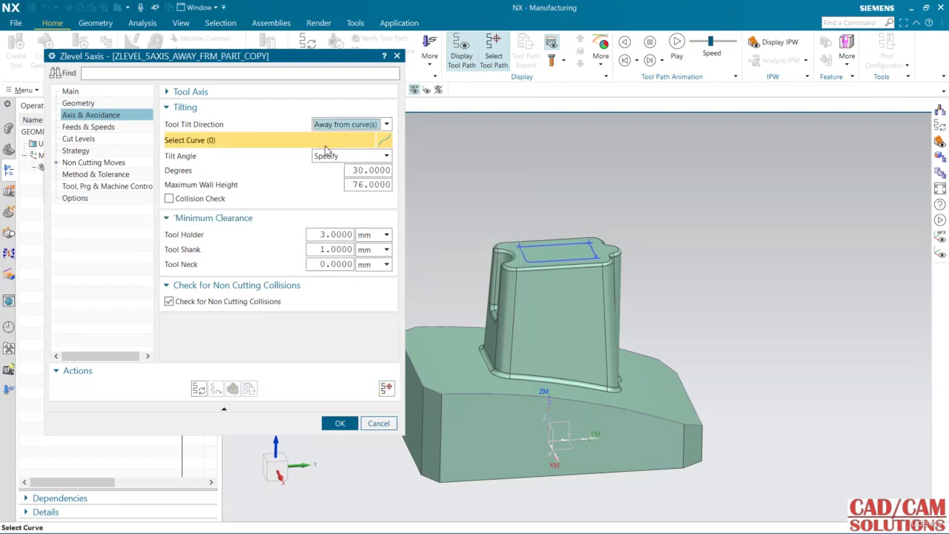
scroll(571, 217, up, 3)
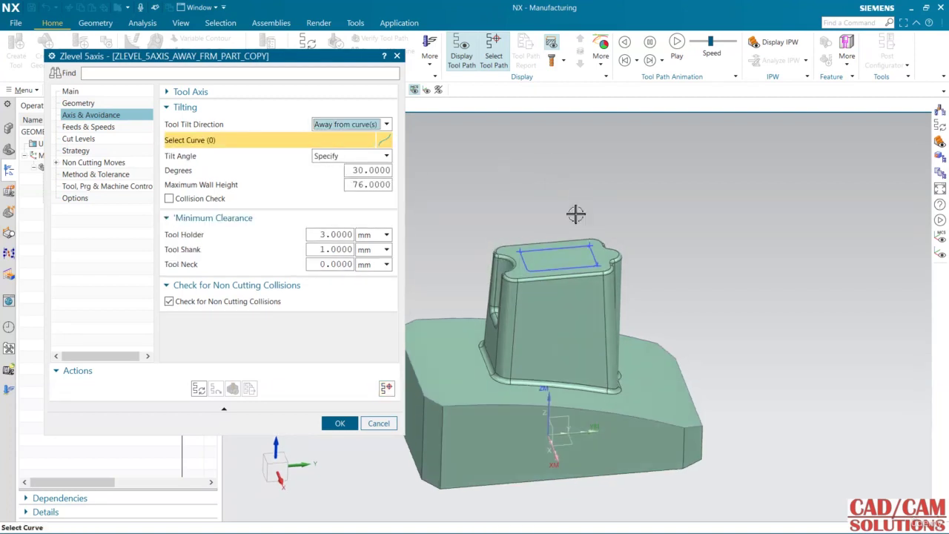
click(566, 254)
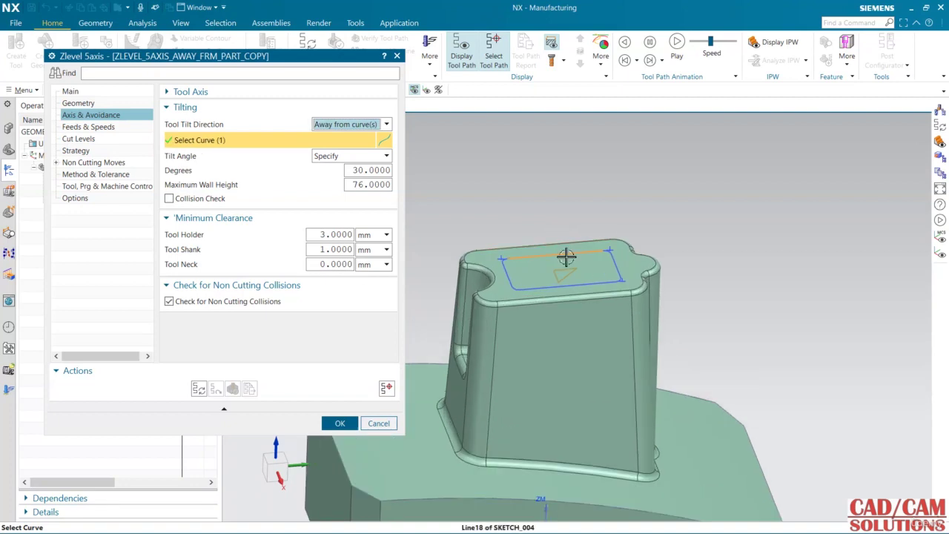
scroll(608, 253, up, 2)
click(615, 264)
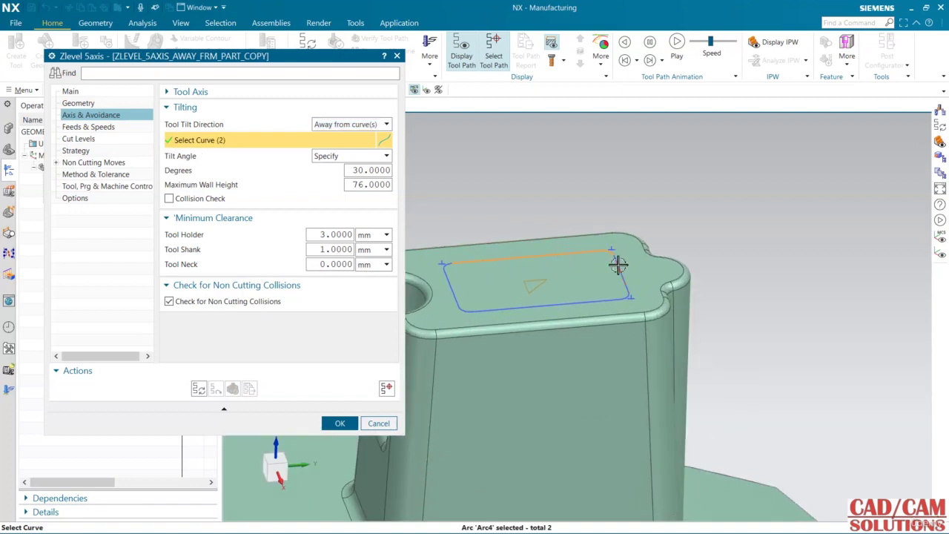
click(631, 297)
click(605, 304)
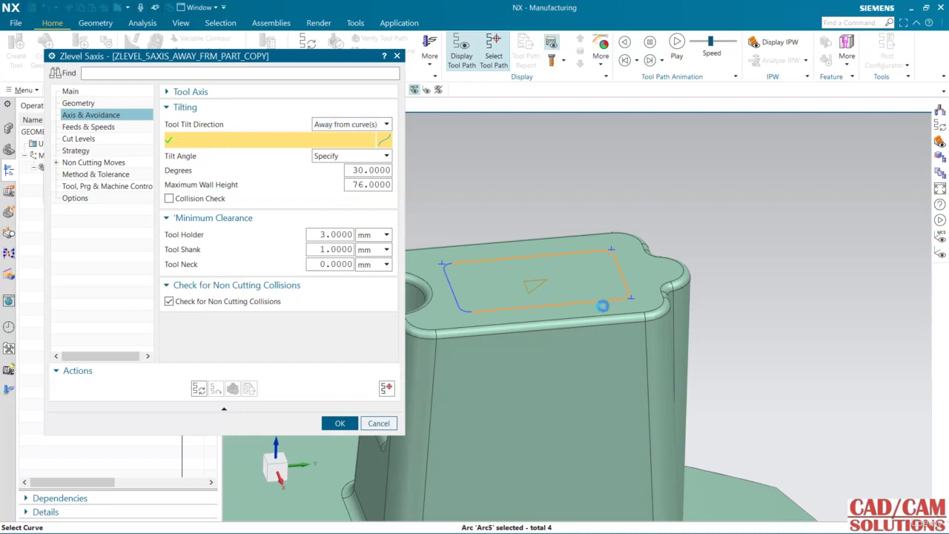
click(465, 312)
click(457, 307)
click(447, 272)
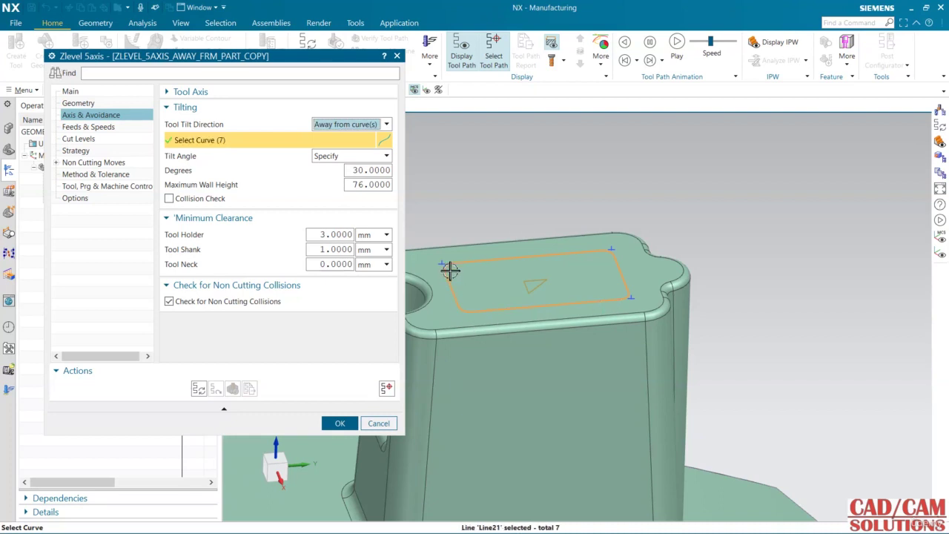
click(450, 267)
scroll(521, 197, down, 3)
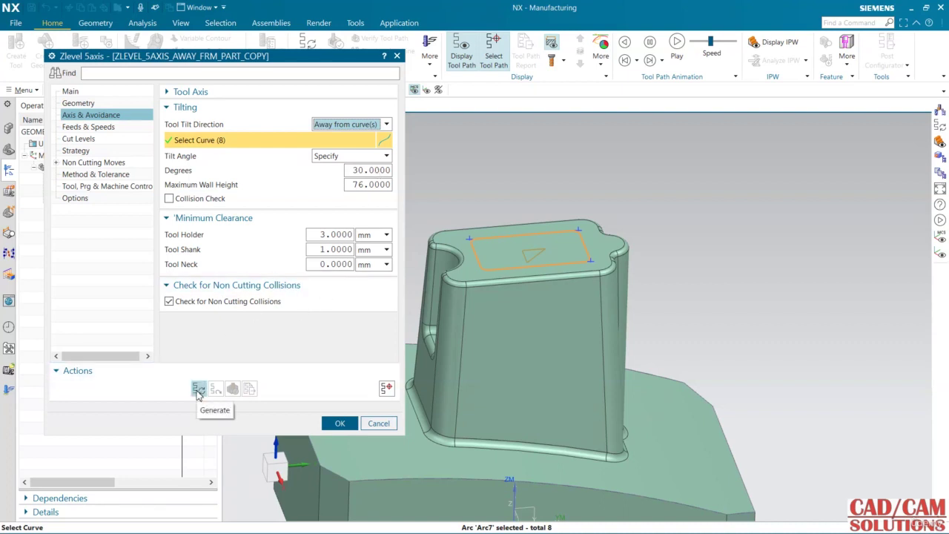
click(199, 392)
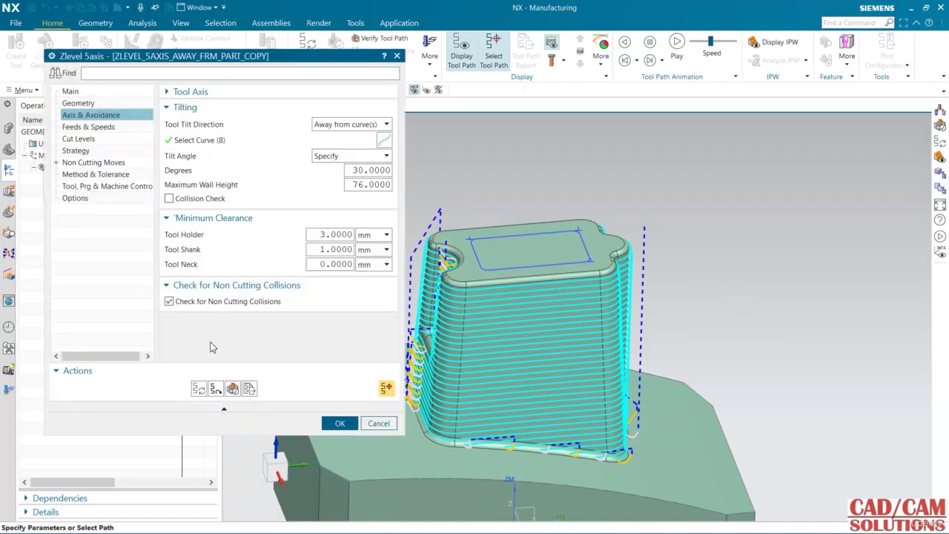
Verify the away-from-curves tool path by replaying the tool motion, stop it partway and accept the copied operation.
click(230, 388)
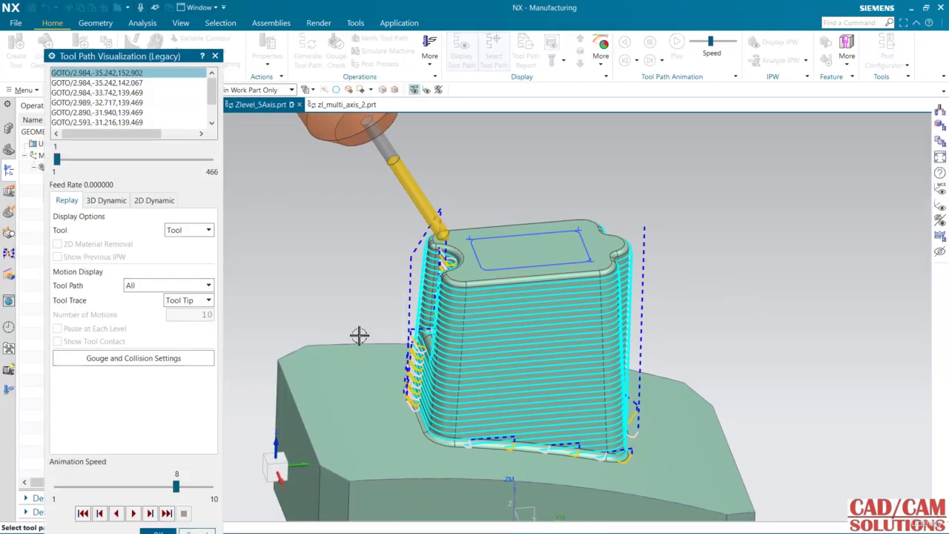
click(134, 512)
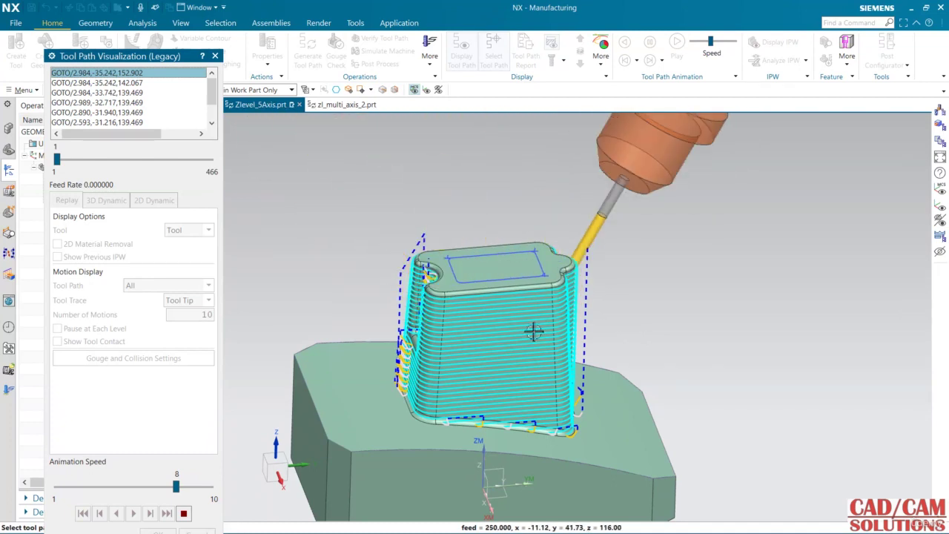
click(184, 513)
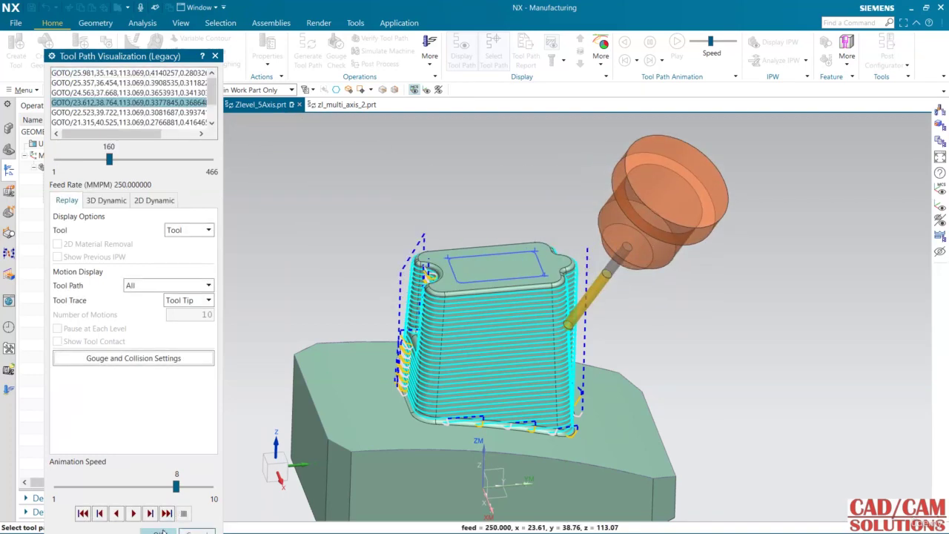
click(158, 531)
click(335, 427)
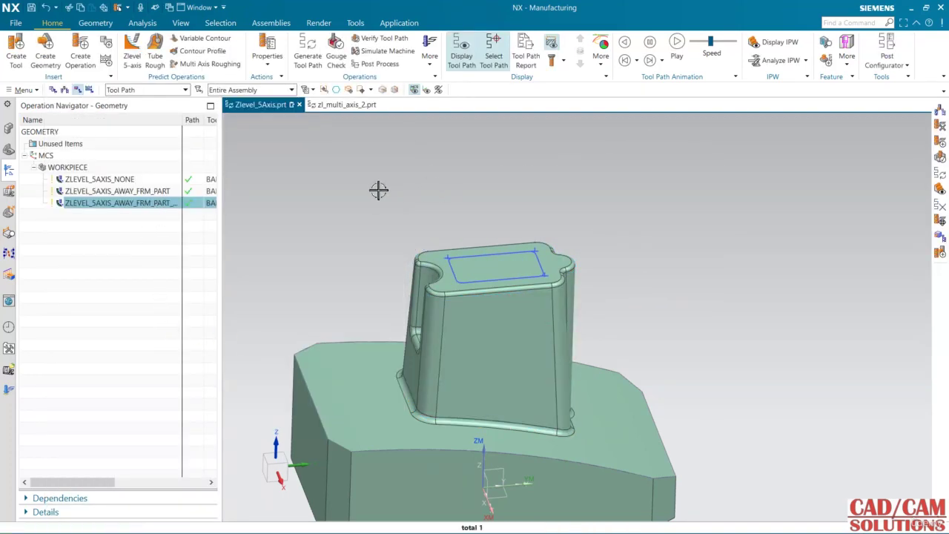
middle_drag(346, 234, 391, 239)
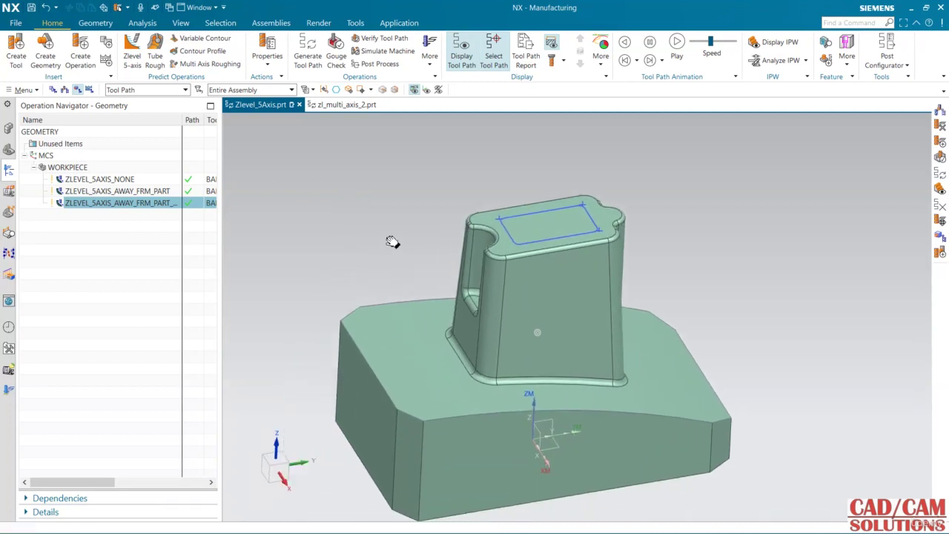
Rename the copied away-from-curves operation to ZLEVEL_5AXIS_AWAY_FRM_CURVE, leaving its settings as they are.
double_click(182, 204)
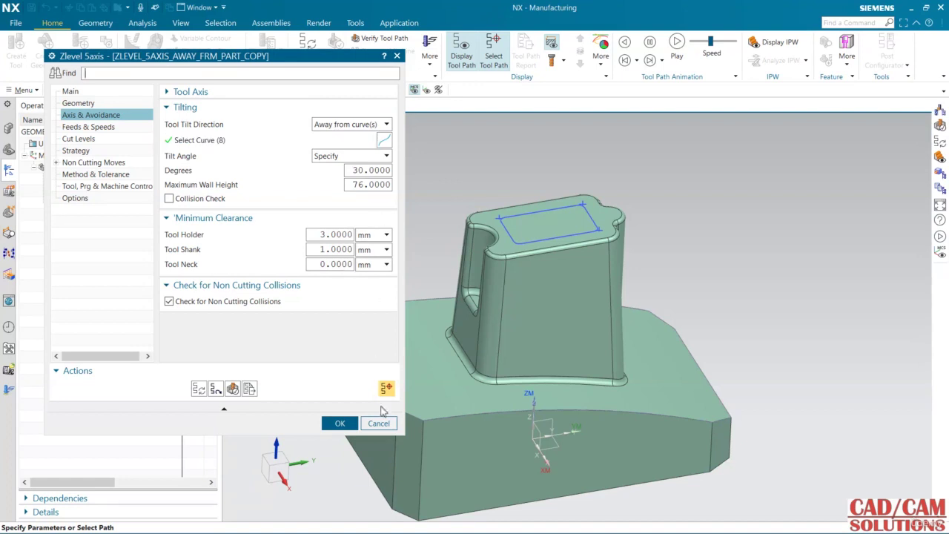
click(378, 423)
right_click(162, 205)
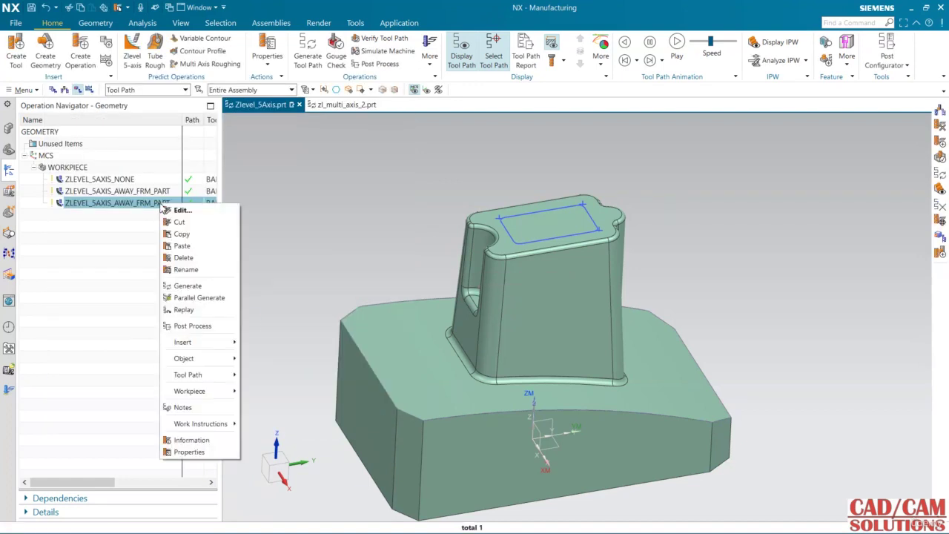
click(186, 269)
key(End)
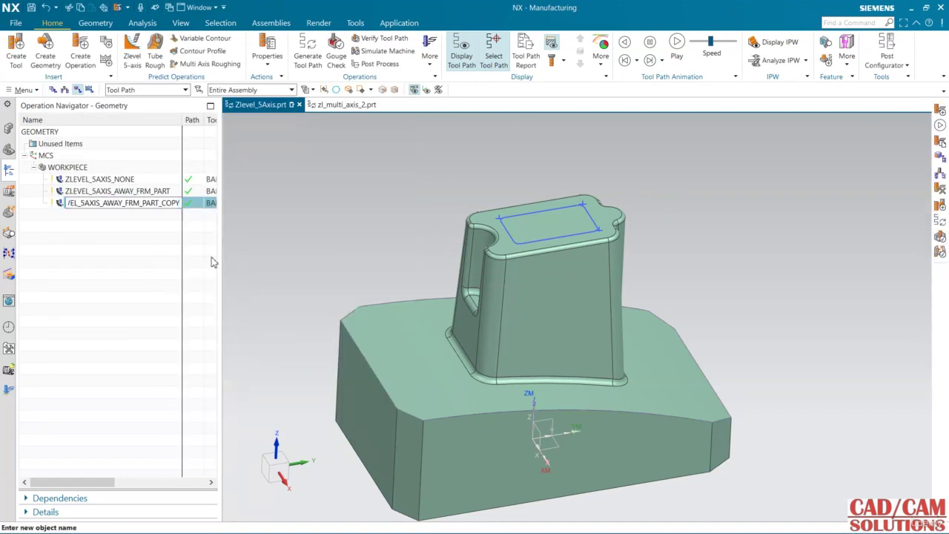
key(BackSpace)
key(BackSpace)
key(BackSpace)
key(BackSpace)
key(BackSpace)
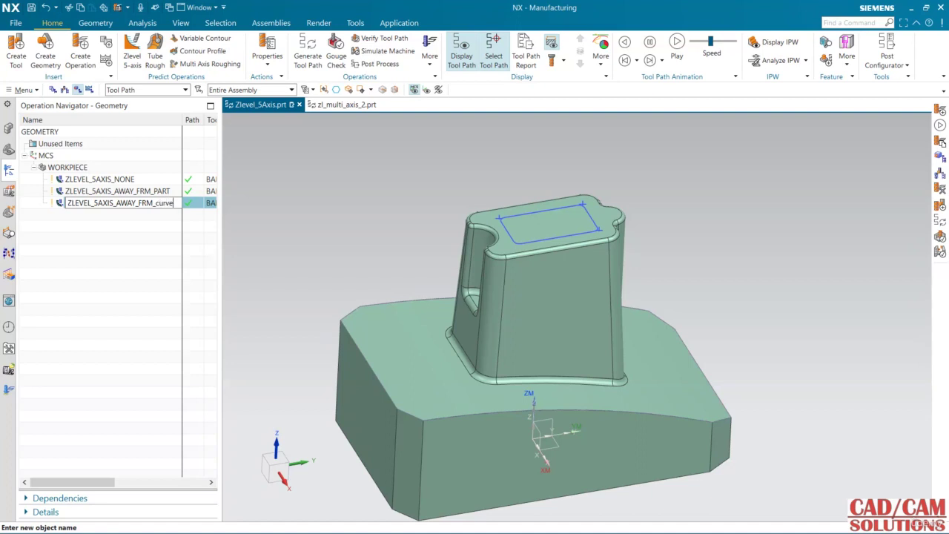
key(Return)
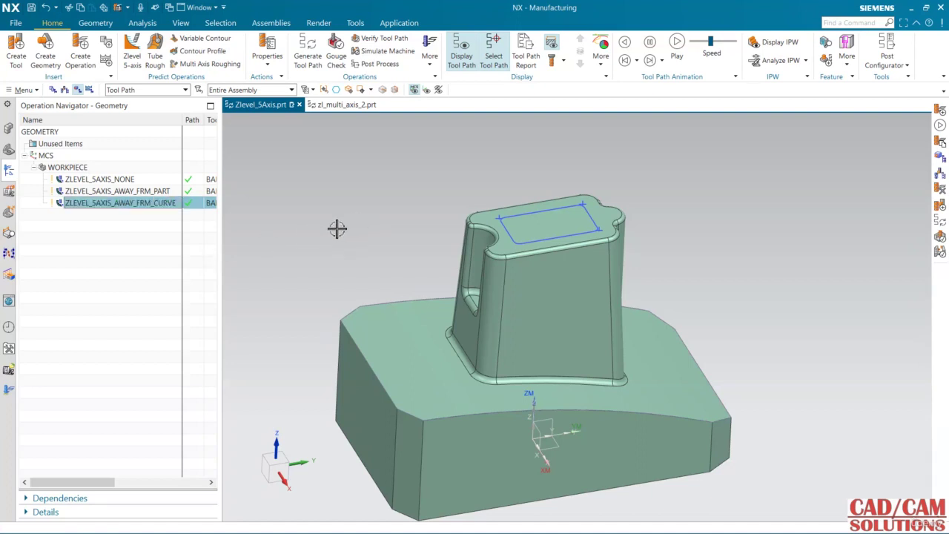
Play the ZLEVEL_5AXIS_AWAY_FRM_CURVE tool path animation with the traced tool axes and pause it partway.
click(95, 204)
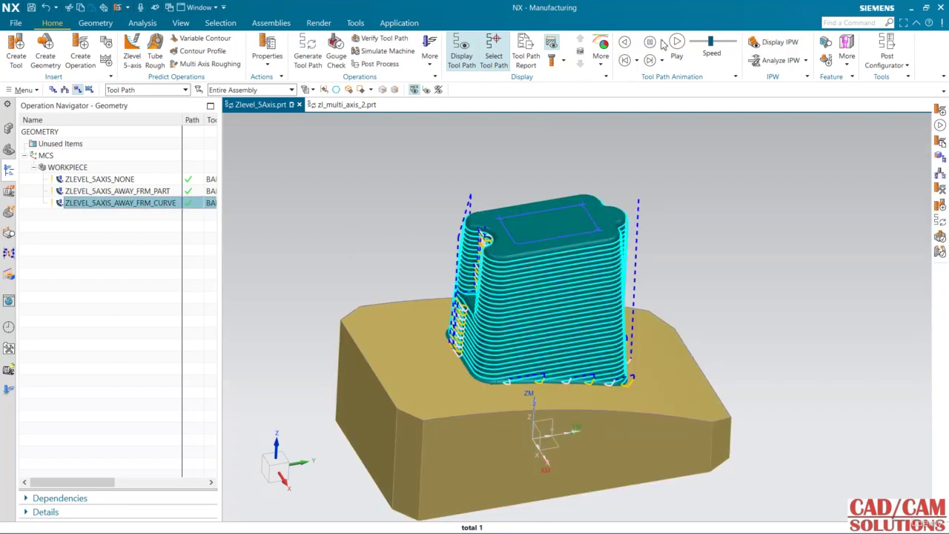
click(675, 43)
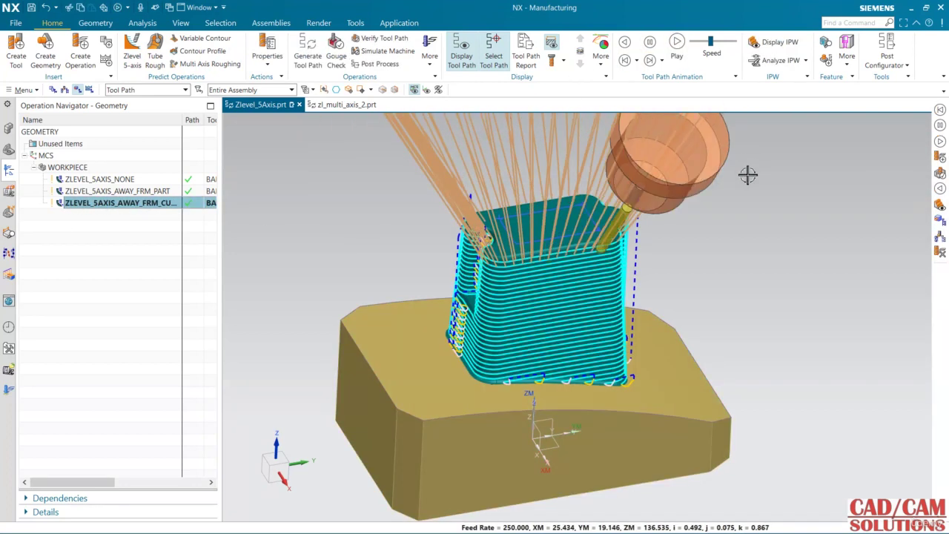
click(651, 43)
Examine from above how the traced tool axes tilt relative to the boss-top rectangle, and return to the trimetric view.
middle_drag(712, 248, 752, 295)
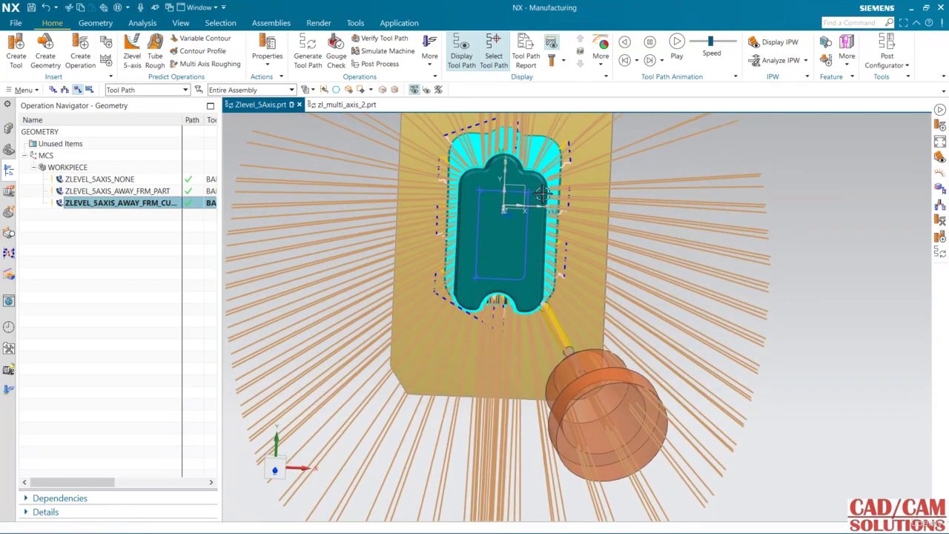
scroll(486, 178, up, 4)
scroll(582, 281, down, 3)
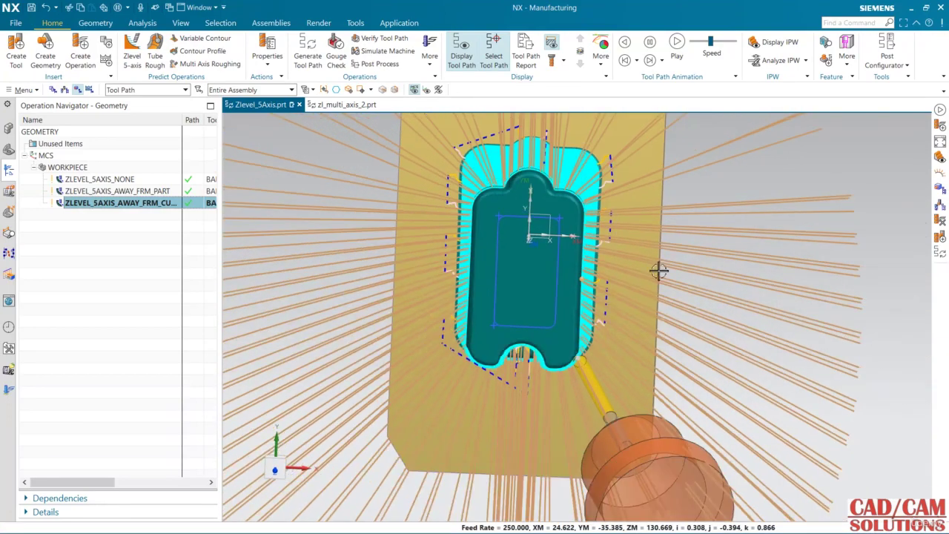
scroll(556, 285, up, 1)
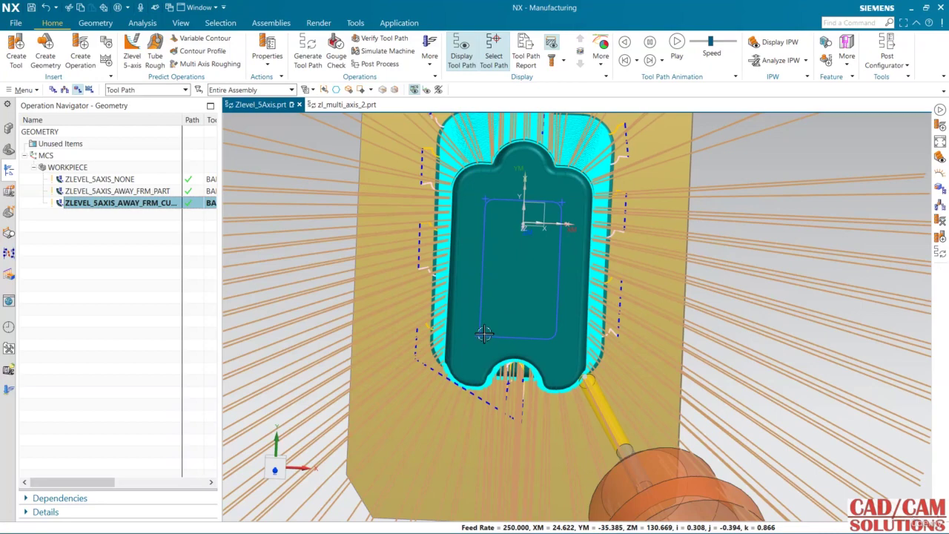
scroll(523, 288, down, 2)
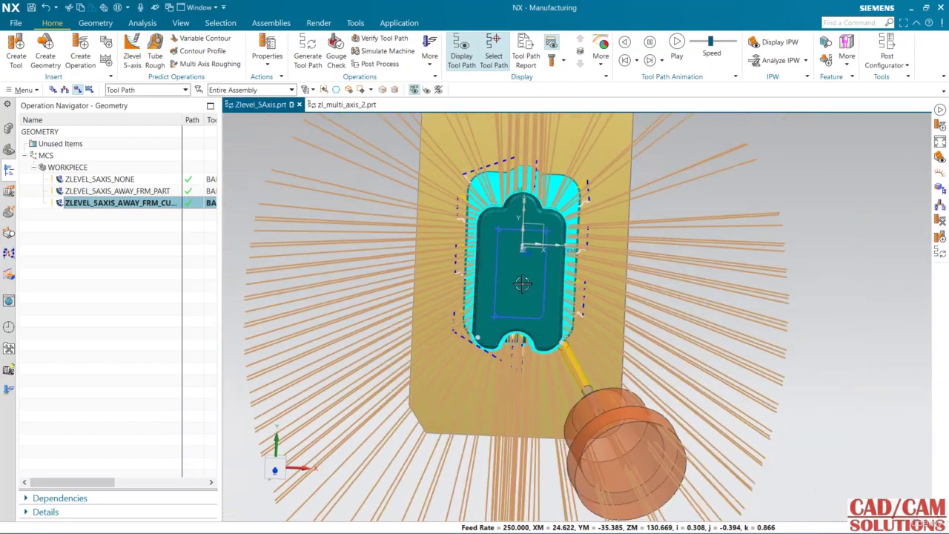
middle_drag(521, 282, 521, 257)
scroll(520, 258, up, 2)
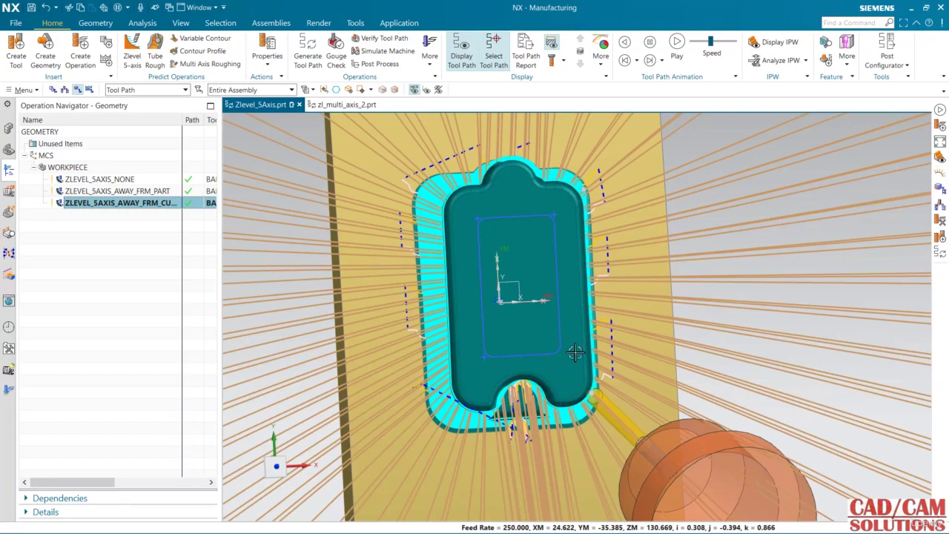
middle_drag(575, 354, 341, 370)
key(Home)
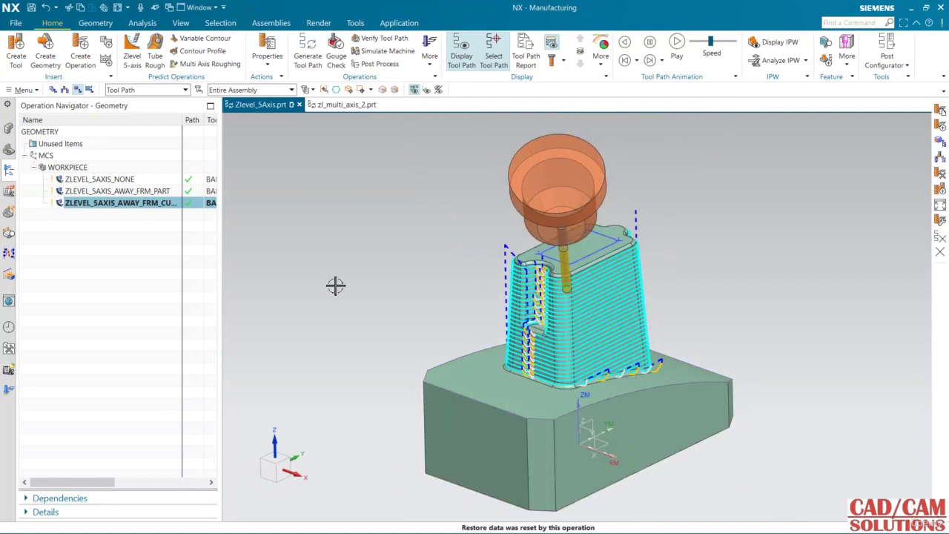